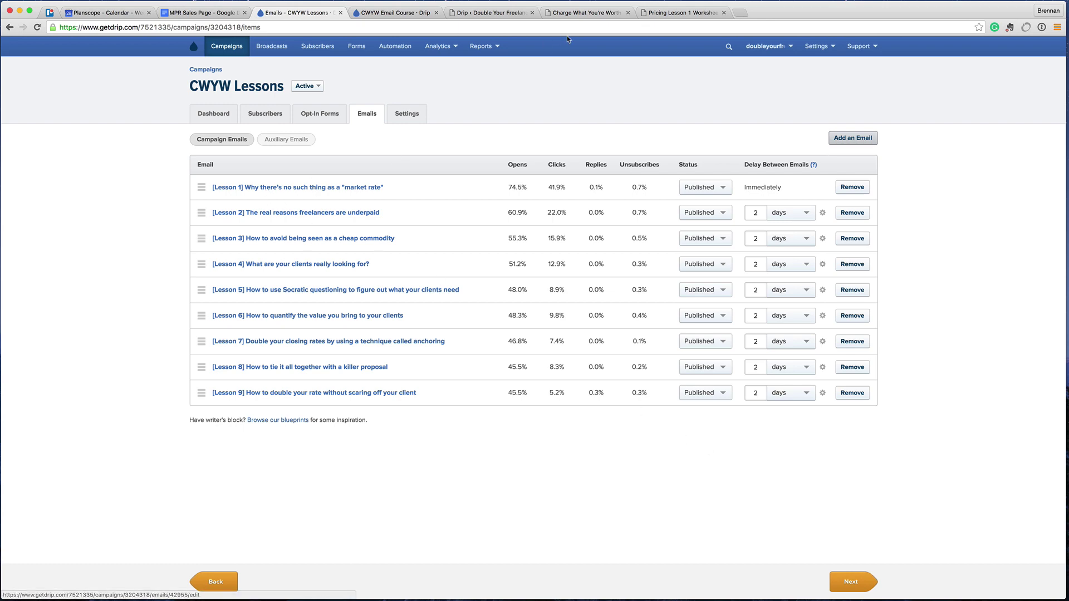
# Review the questions on the Pricing Lesson 1 worksheet page
pyautogui.click(658, 15)
pyautogui.scroll(-5, 332, 238)
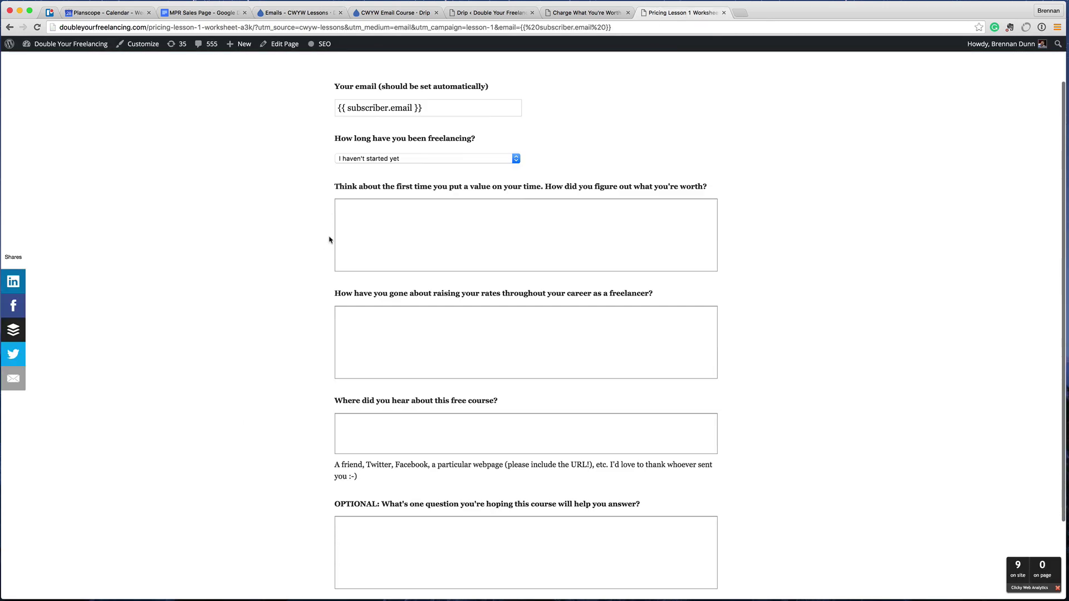
pyautogui.scroll(3, 294, 149)
pyautogui.scroll(-2, 294, 148)
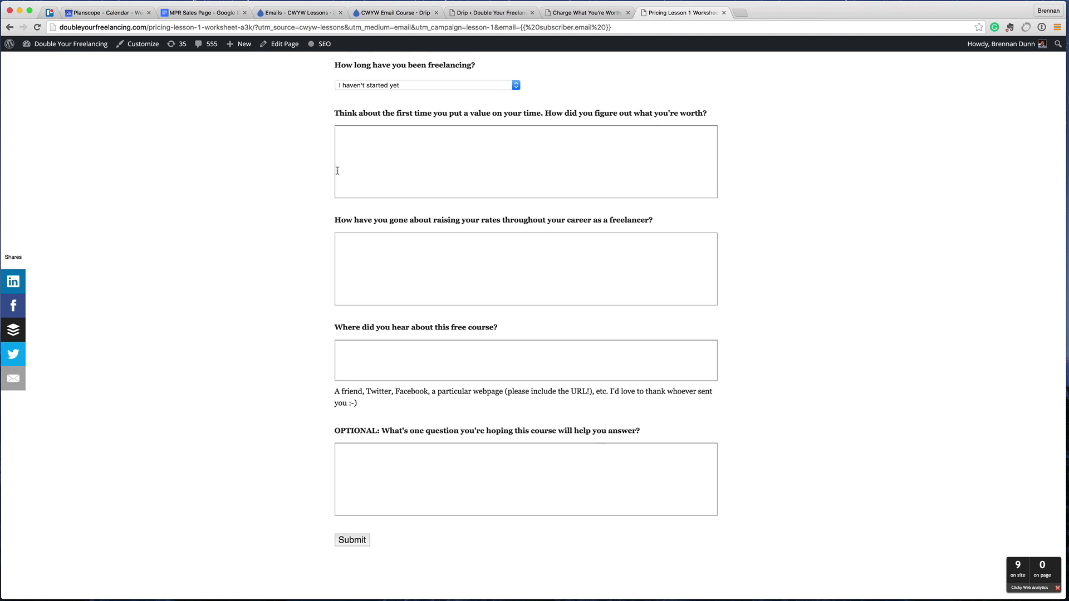
# Compare the CWYW Lessons campaign's email list with the CWYW Email Course workflow
pyautogui.click(306, 14)
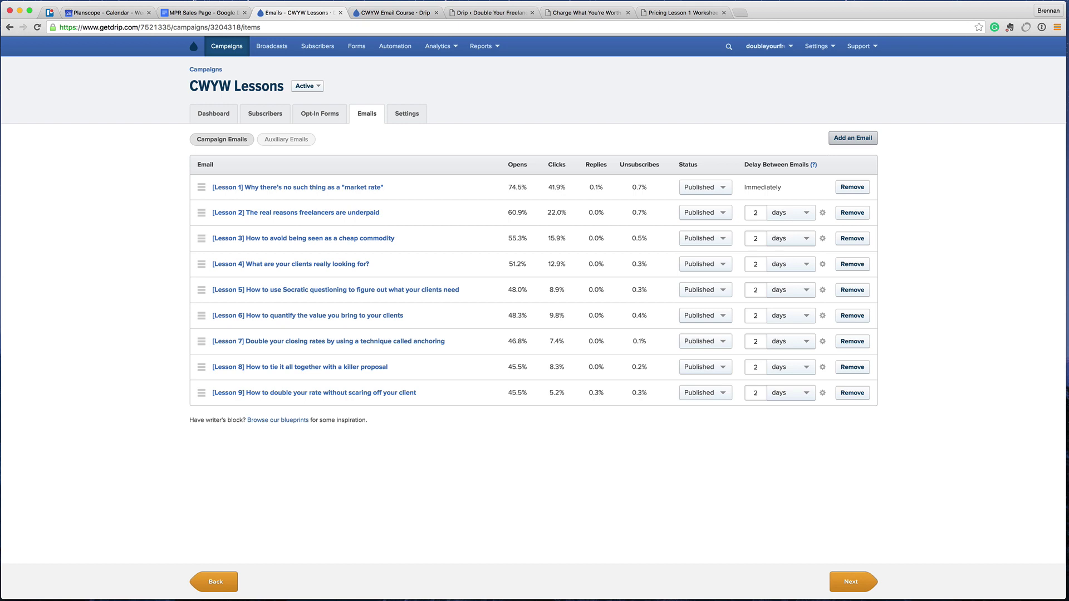
pyautogui.click(427, 6)
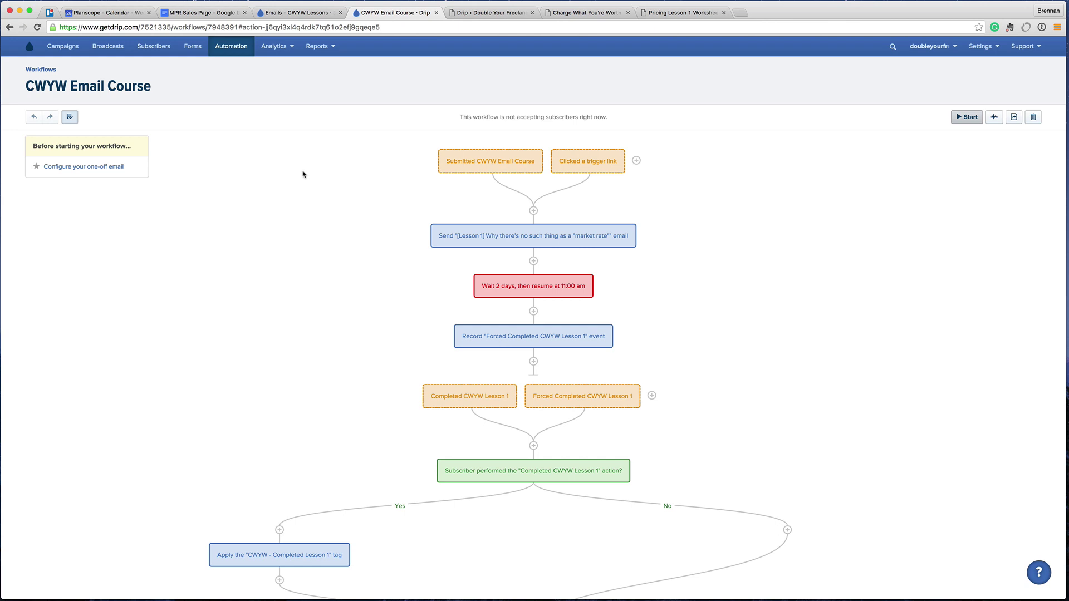
pyautogui.click(297, 12)
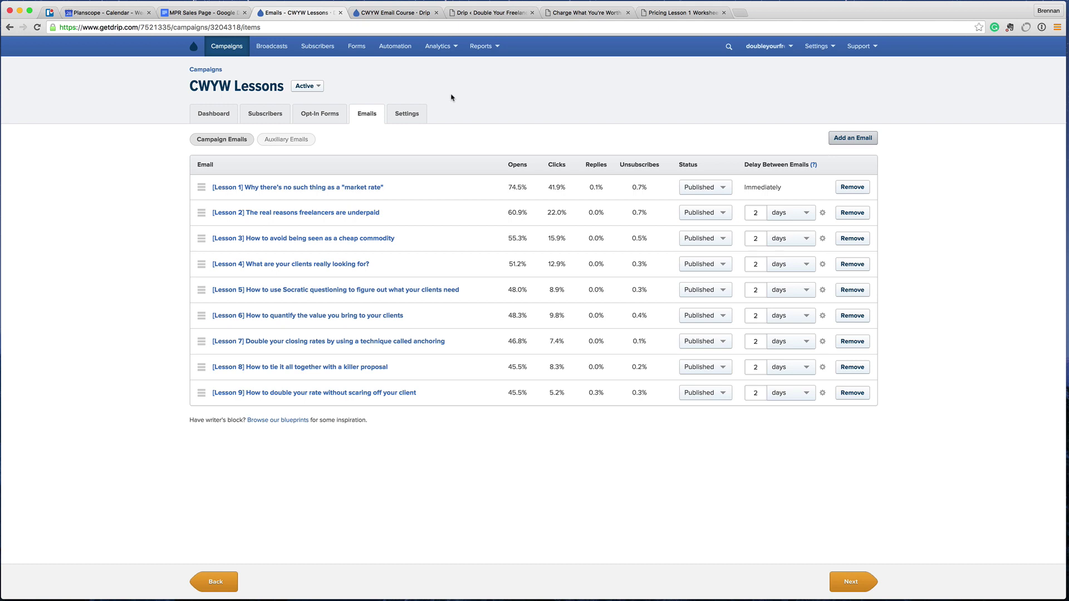
# Remove the "Clicked a trigger link" trigger from the start of the CWYW Email Course workflow
pyautogui.click(404, 12)
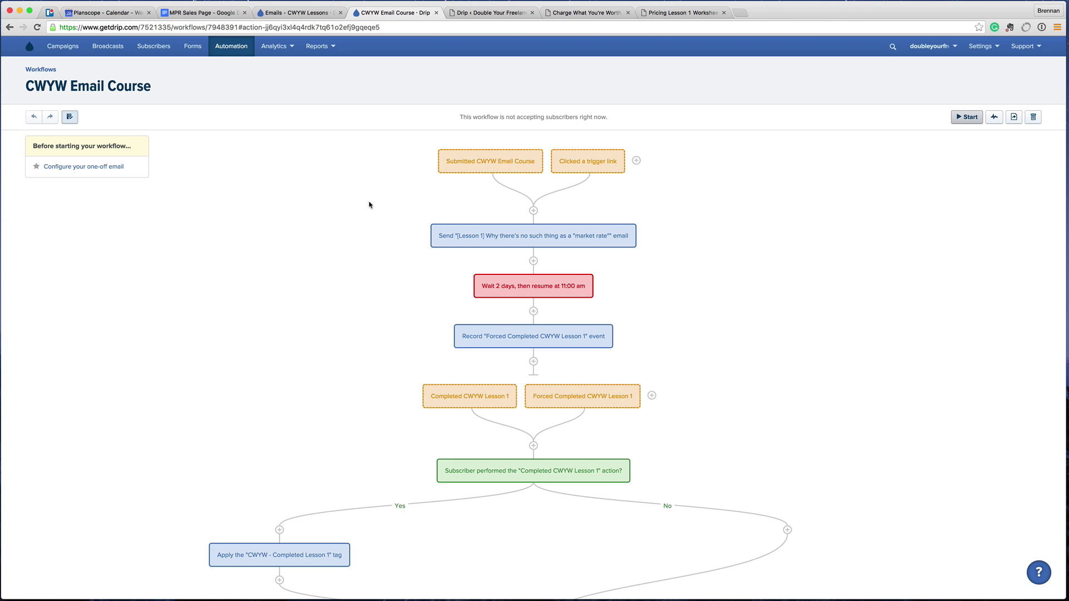
pyautogui.scroll(-1, 370, 203)
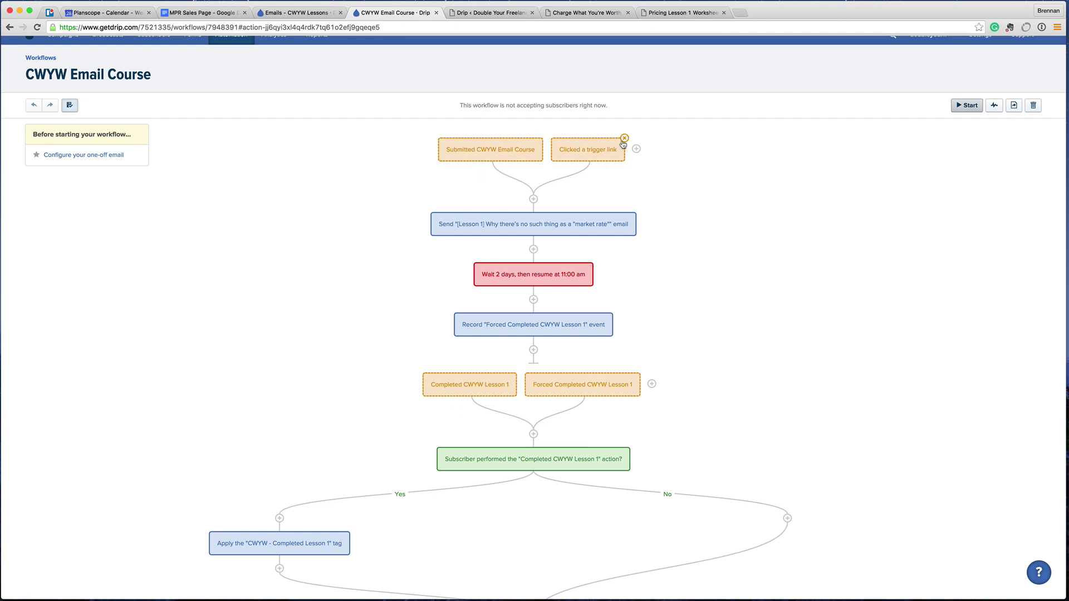
pyautogui.click(624, 138)
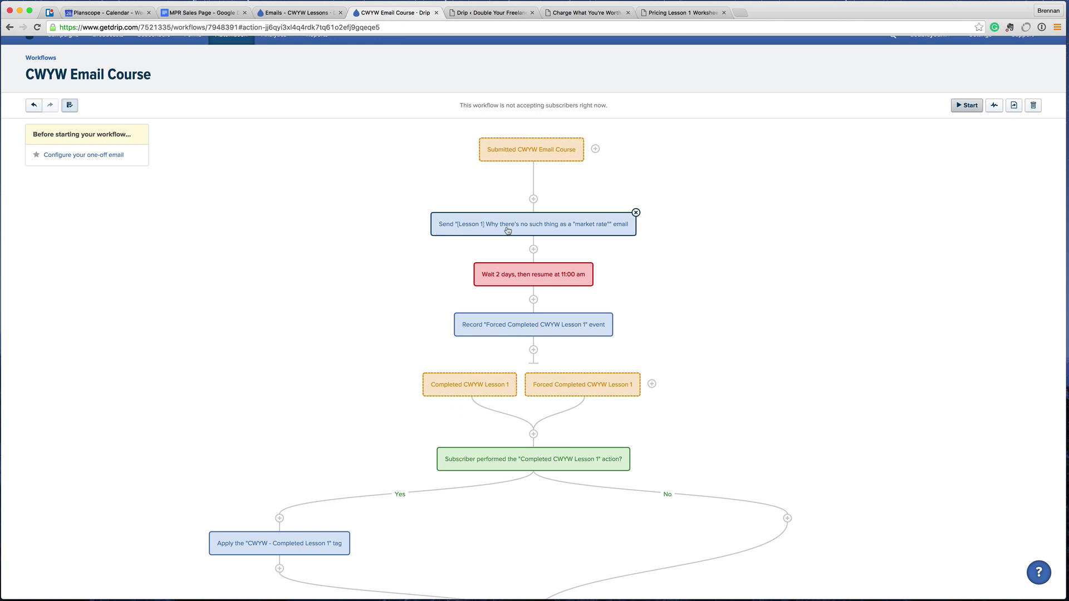
# Examine the workflow's sequence from the Lesson 1 email through the completion check to the Lesson 2 email
pyautogui.scroll(-1, 619, 255)
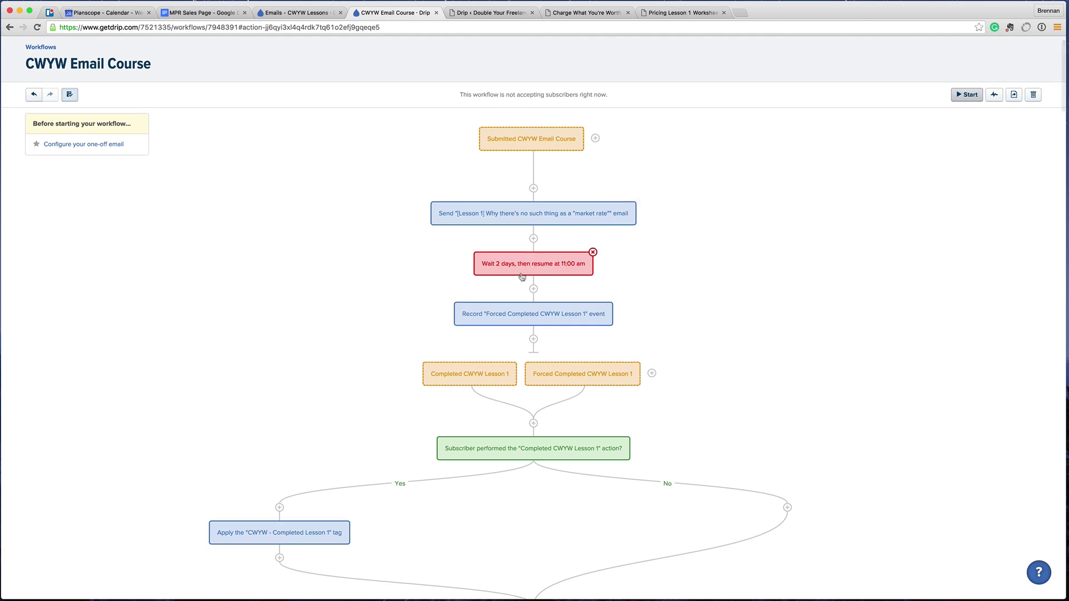
pyautogui.scroll(-1, 445, 299)
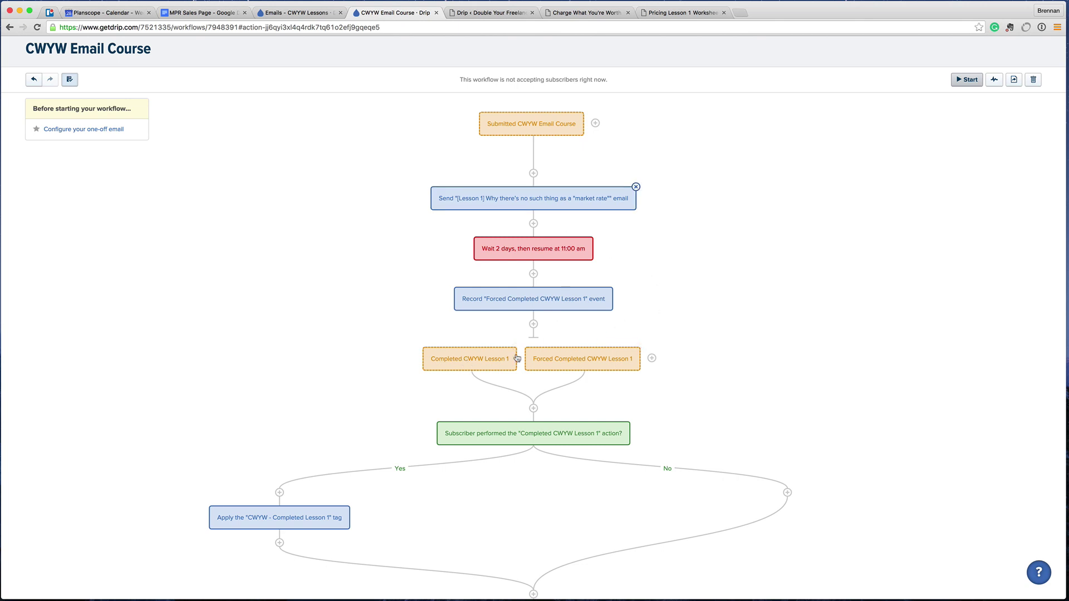
pyautogui.scroll(-1, 518, 356)
pyautogui.scroll(-3, 518, 356)
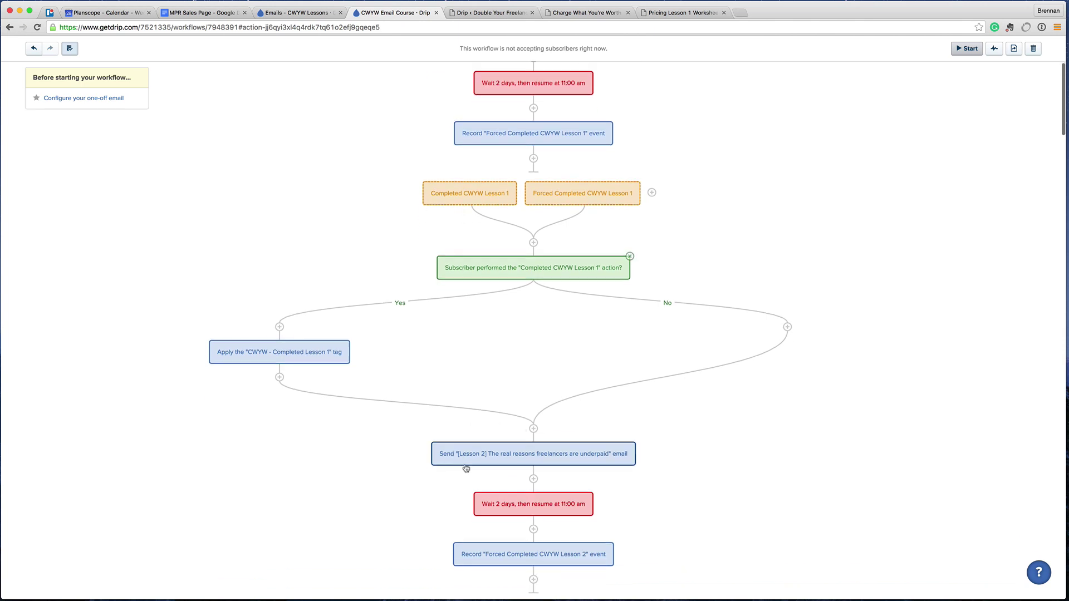
pyautogui.scroll(4, 483, 464)
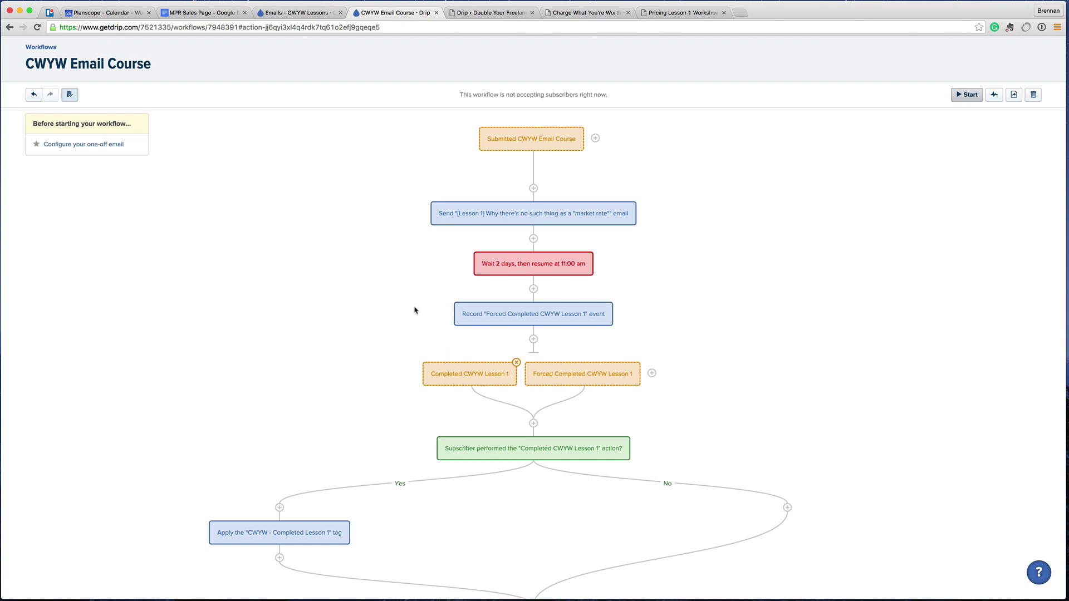
# Open the Lesson 1 email action and inspect the Lesson 1 Worksheet link's web address, including its email parameter, without changing it
pyautogui.click(480, 219)
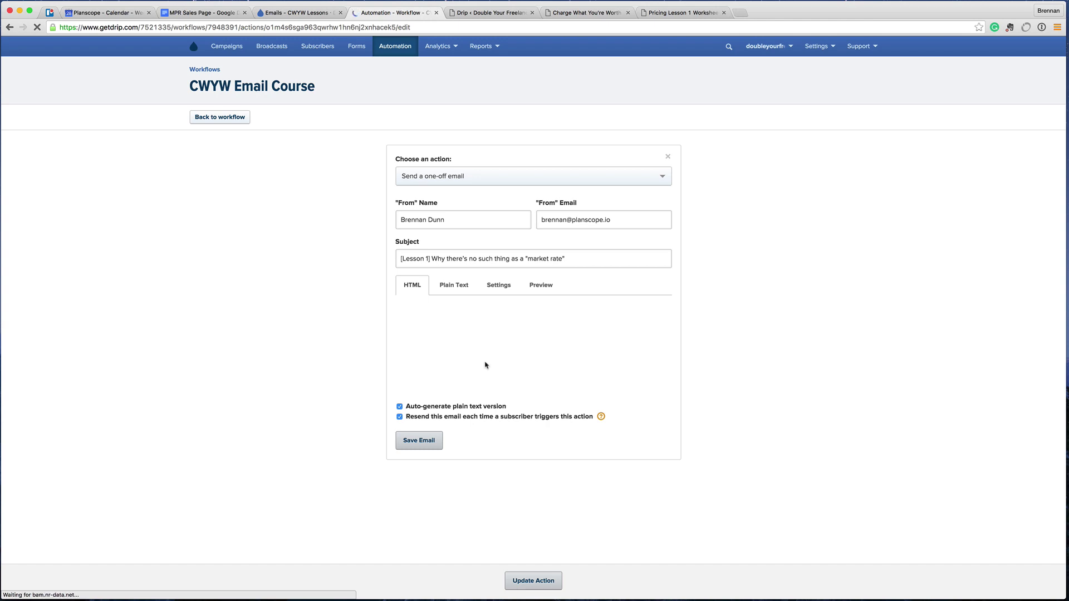
pyautogui.scroll(-5, 488, 352)
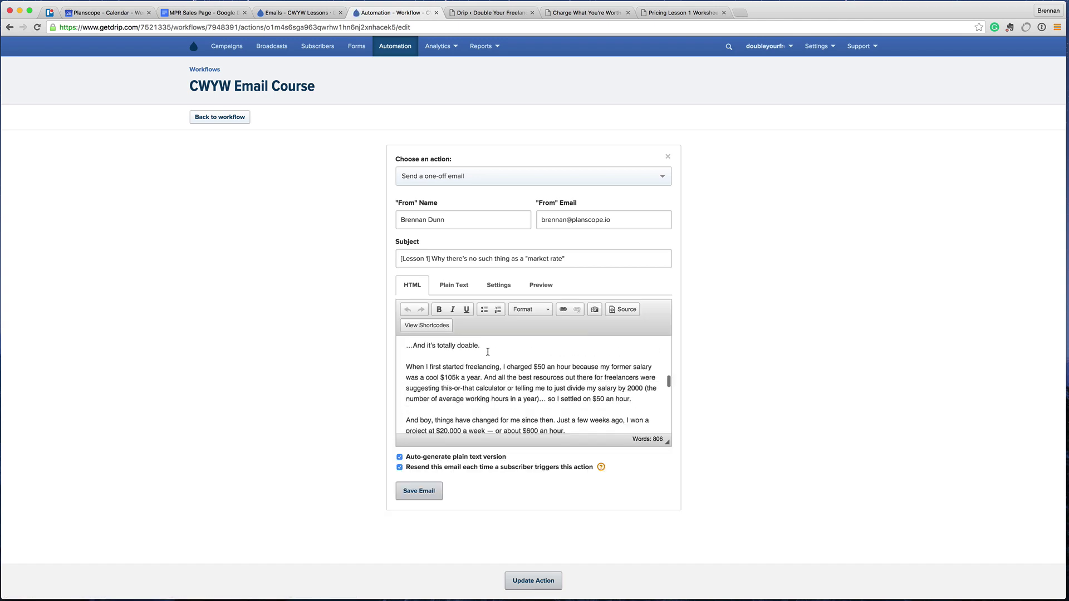
pyautogui.scroll(-5, 488, 352)
pyautogui.click(485, 398)
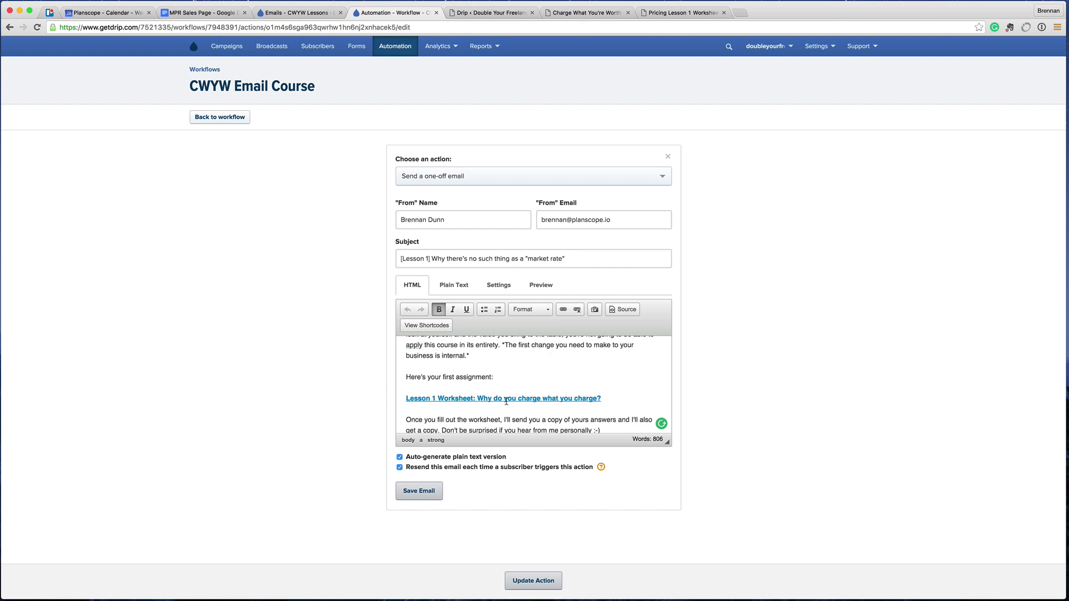
pyautogui.doubleClick(507, 399)
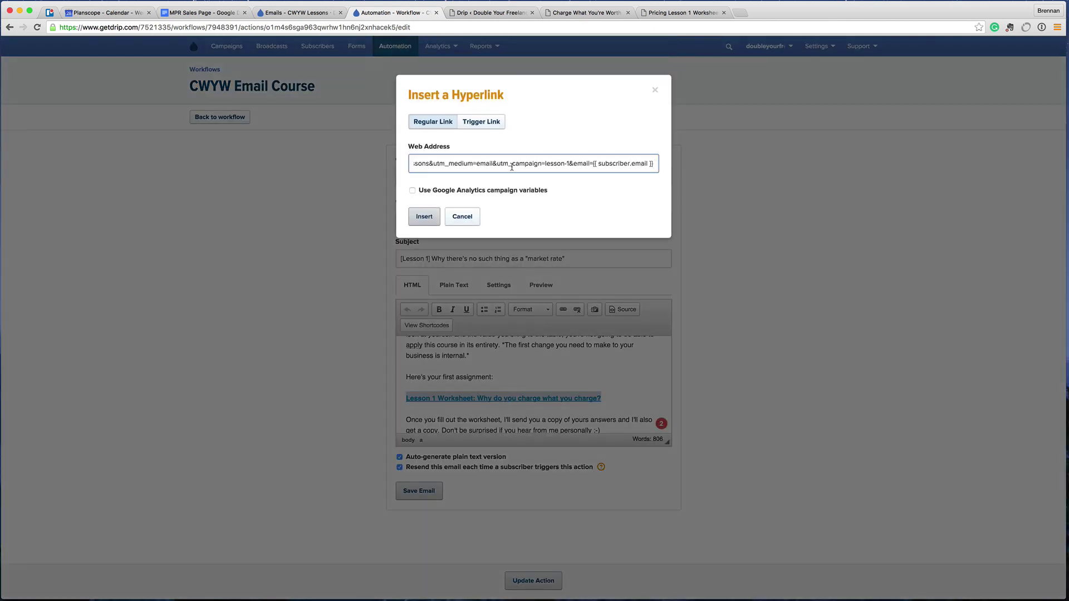
pyautogui.moveTo(512, 163); pyautogui.dragTo(618, 163)
pyautogui.click(625, 164)
pyautogui.click(649, 163)
pyautogui.click(614, 163)
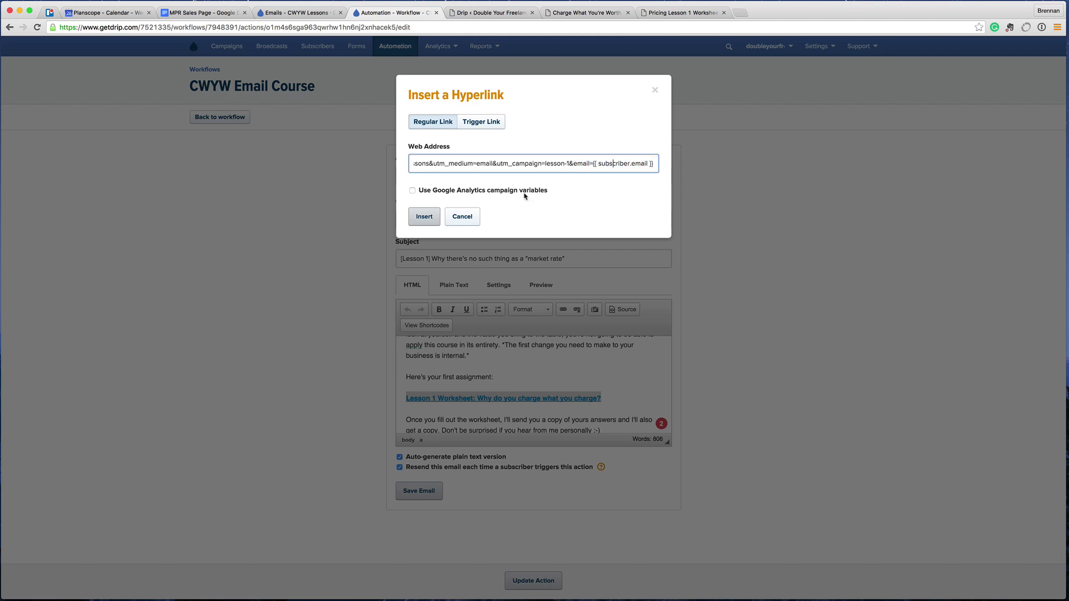
pyautogui.click(463, 218)
# Check how the worksheet page's email field is filled in from the link's subscriber email parameter
pyautogui.press('super+9')
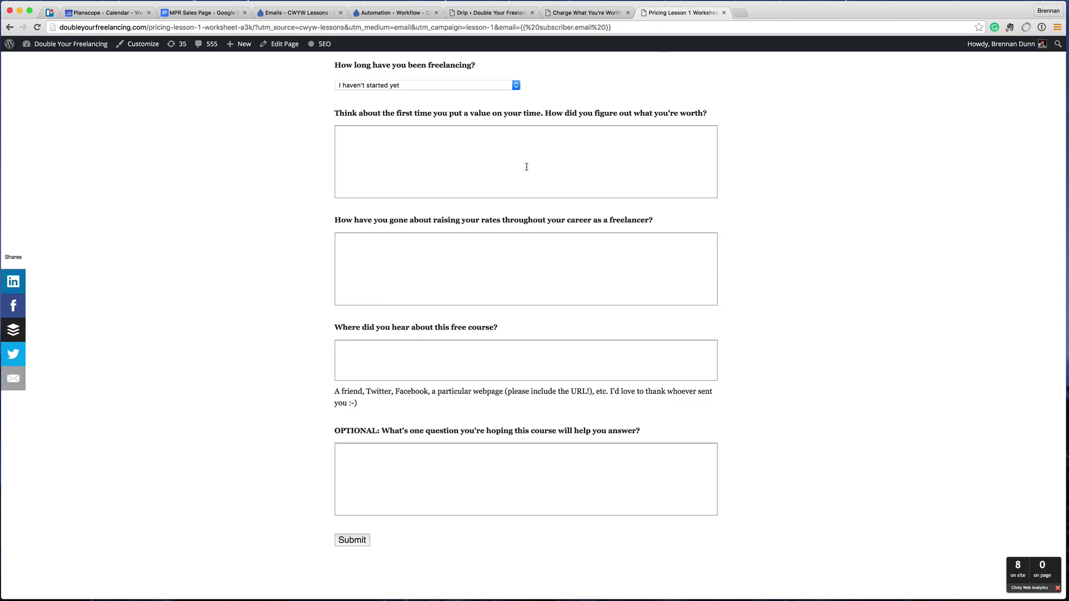
pyautogui.scroll(5, 527, 167)
pyautogui.tripleClick(443, 171)
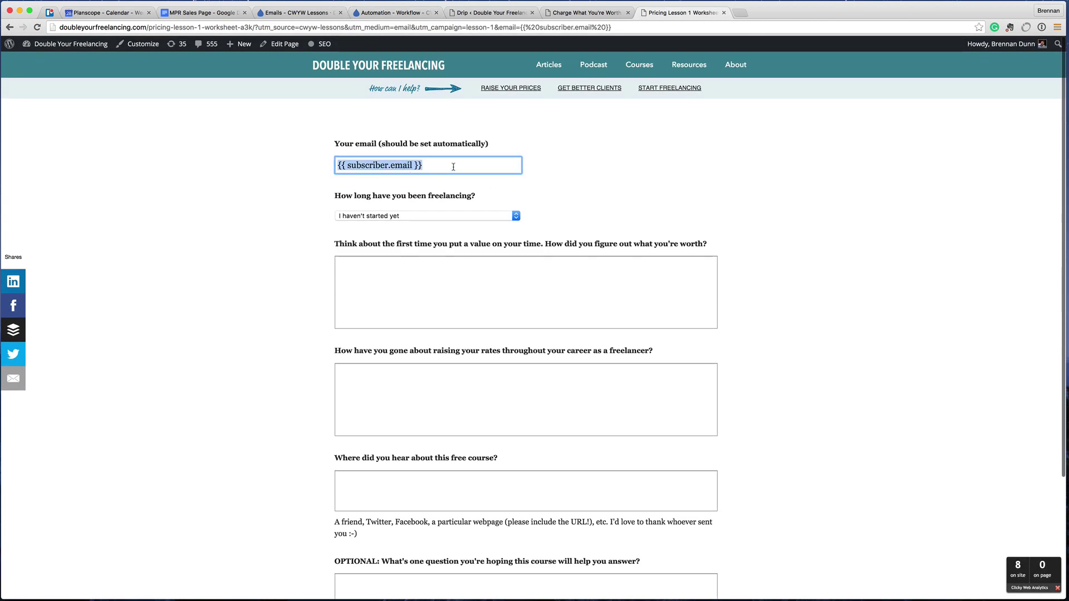
pyautogui.click(292, 155)
pyautogui.click(402, 166)
pyautogui.doubleClick(403, 166)
pyautogui.click(419, 166)
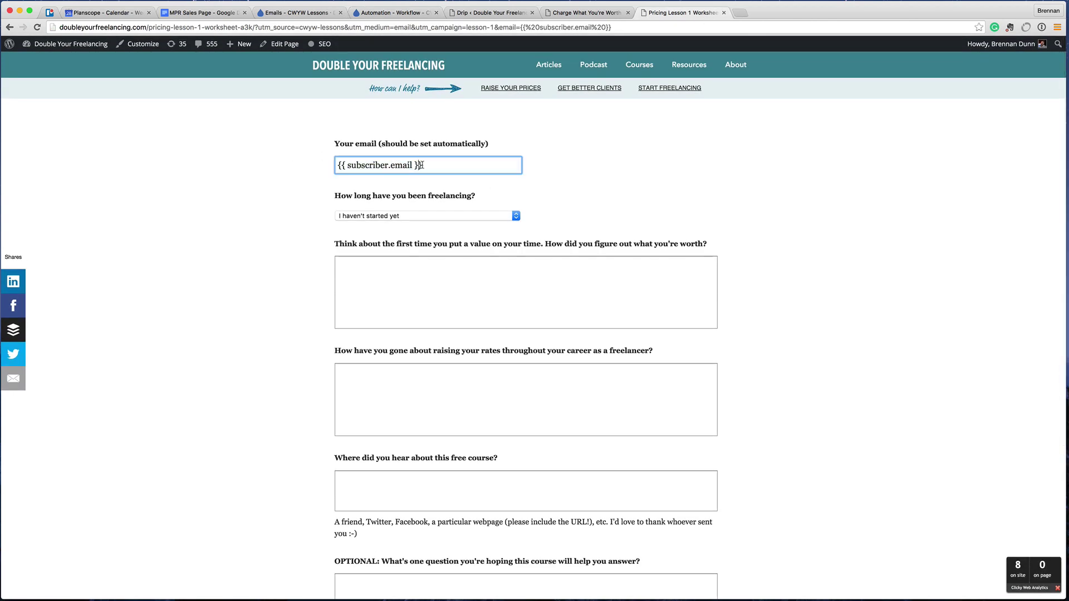
pyautogui.moveTo(545, 169); pyautogui.dragTo(326, 153)
pyautogui.click(325, 153)
pyautogui.tripleClick(403, 169)
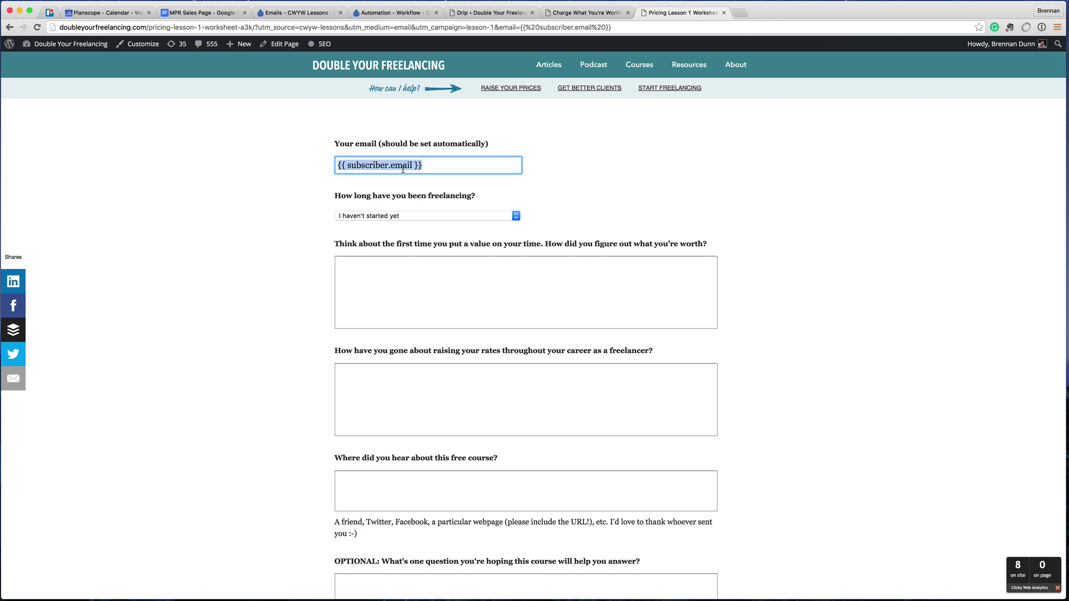
pyautogui.click(427, 167)
pyautogui.tripleClick(427, 167)
pyautogui.click(312, 198)
# Compare the remaining worksheet questions with the form fields listed in the WordPress Drip feed
pyautogui.scroll(-2, 315, 198)
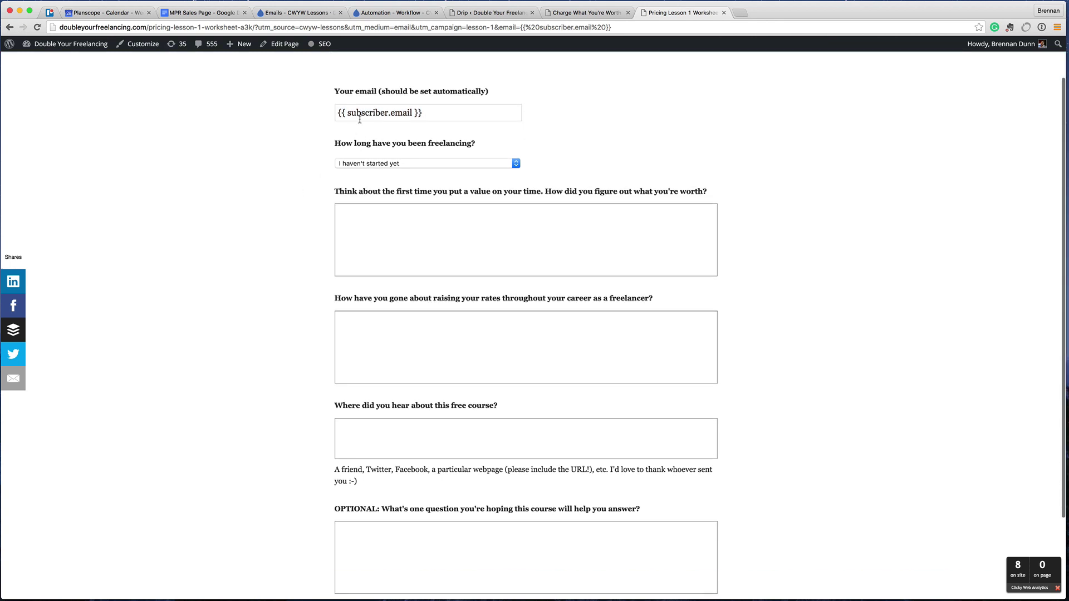
pyautogui.scroll(-4, 368, 156)
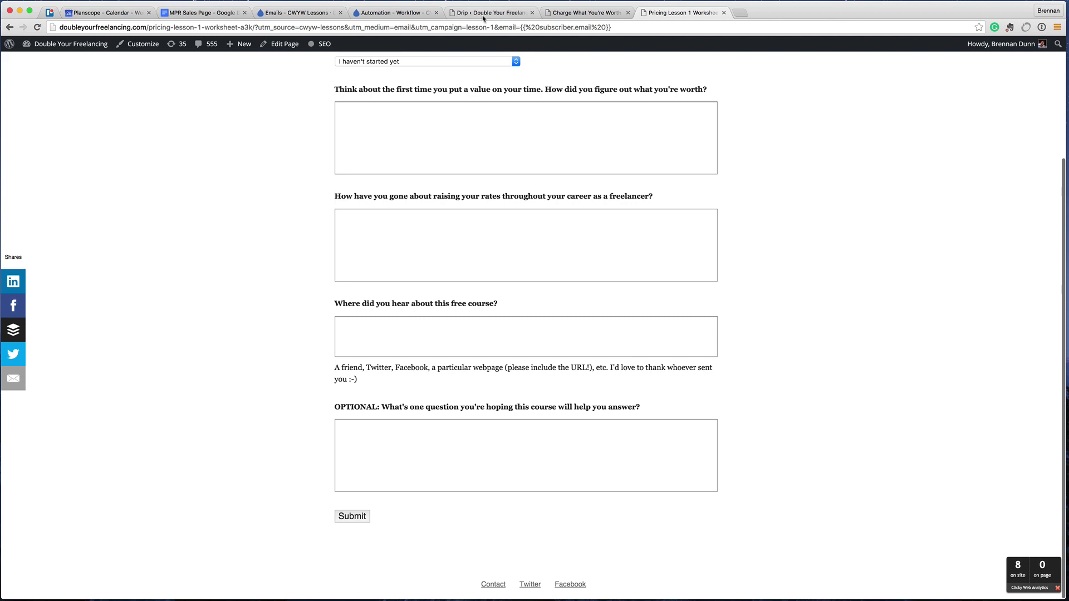
pyautogui.click(484, 13)
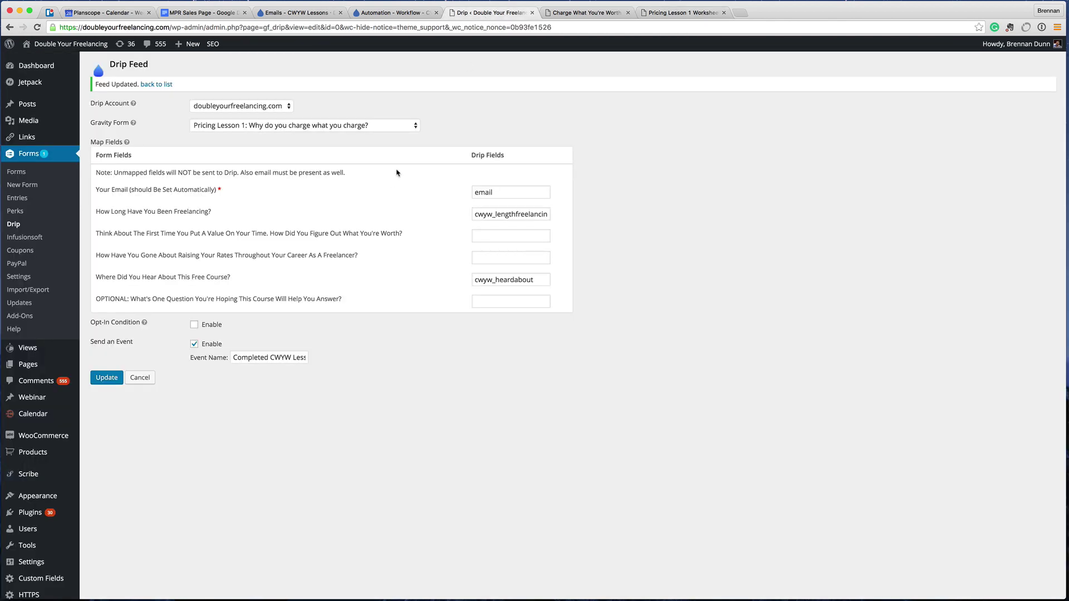
pyautogui.click(681, 13)
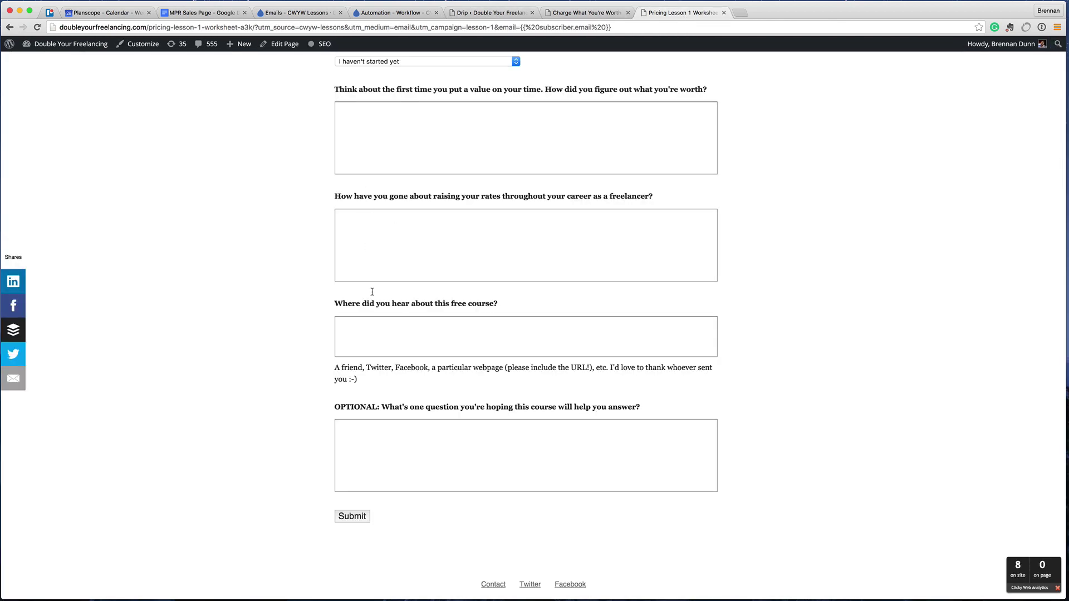
pyautogui.click(488, 13)
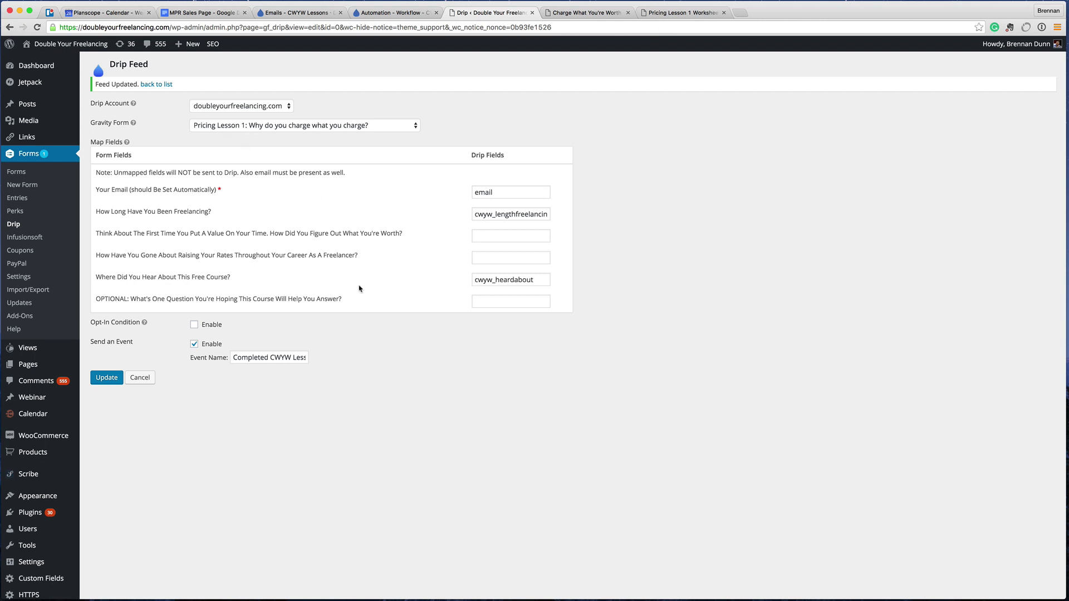
# Examine the Drip feed's mappings for email, freelancing length and referral source, and the name of the event it sends
pyautogui.doubleClick(489, 192)
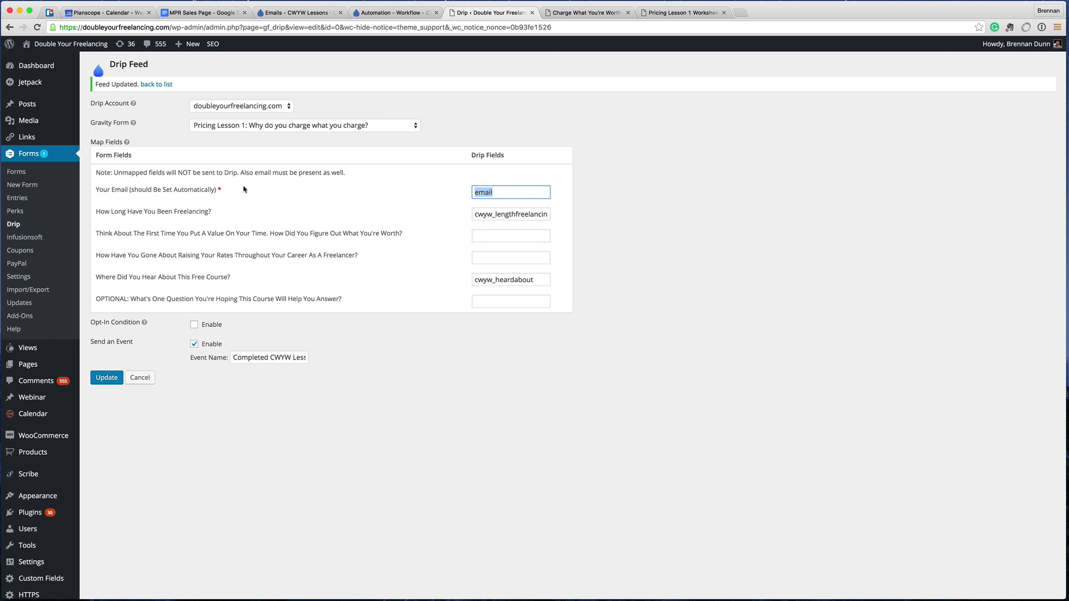
pyautogui.moveTo(224, 191); pyautogui.dragTo(102, 188)
pyautogui.click(112, 188)
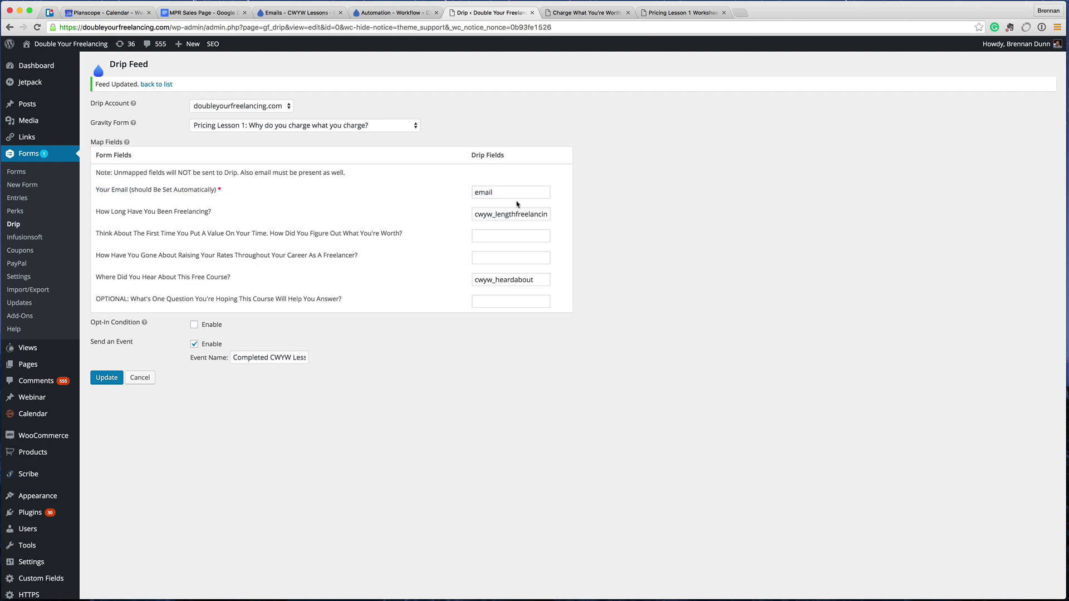
pyautogui.doubleClick(510, 194)
pyautogui.doubleClick(511, 214)
pyautogui.click(366, 215)
pyautogui.moveTo(489, 215); pyautogui.dragTo(579, 217)
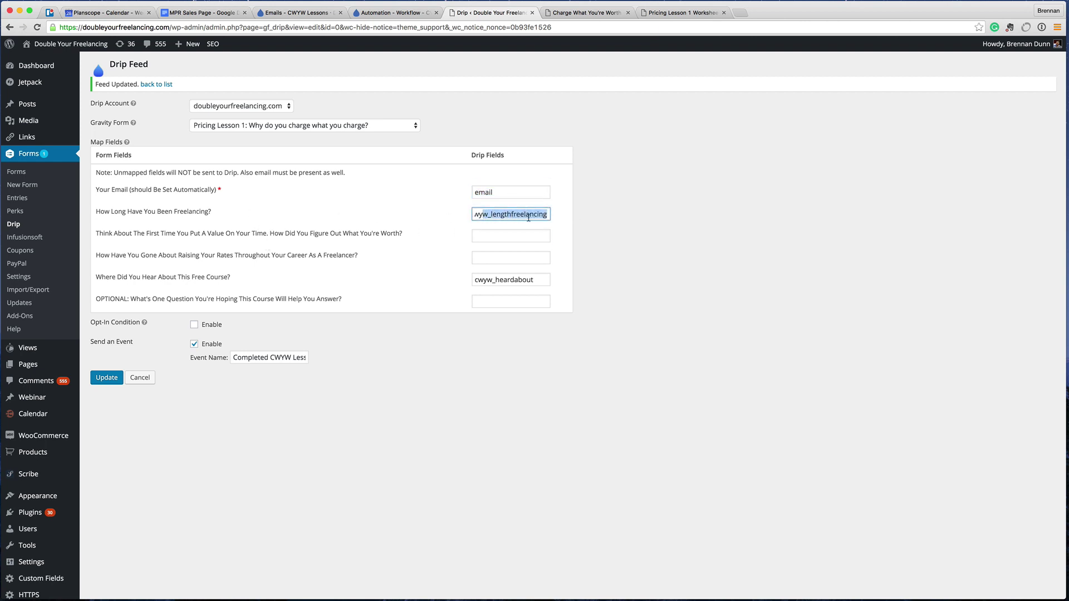
pyautogui.click(417, 217)
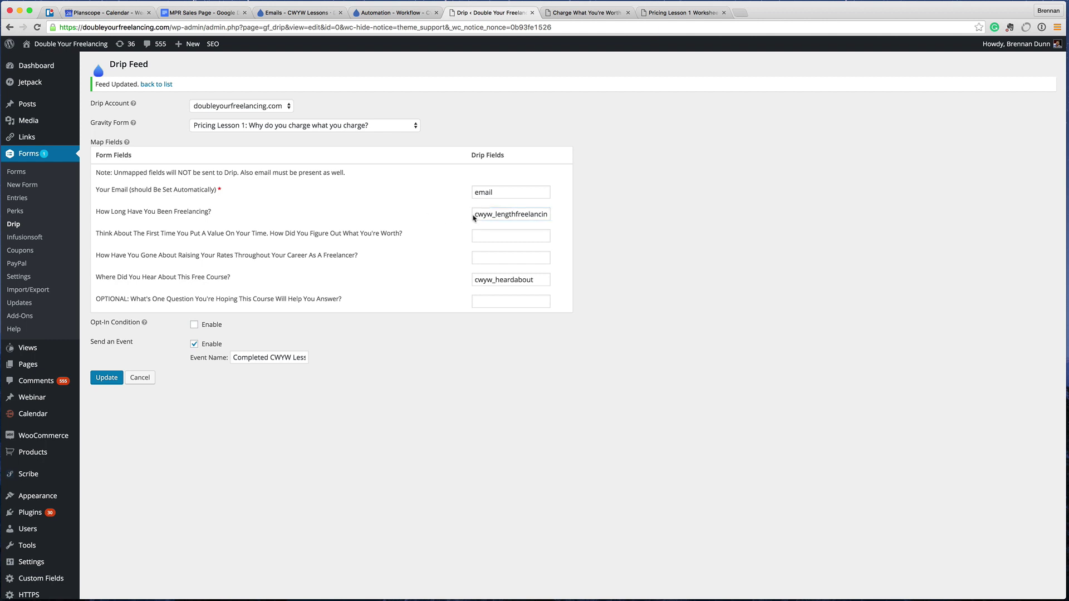
pyautogui.moveTo(477, 214); pyautogui.dragTo(573, 216)
pyautogui.doubleClick(506, 280)
pyautogui.click(444, 276)
pyautogui.moveTo(239, 358); pyautogui.dragTo(319, 357)
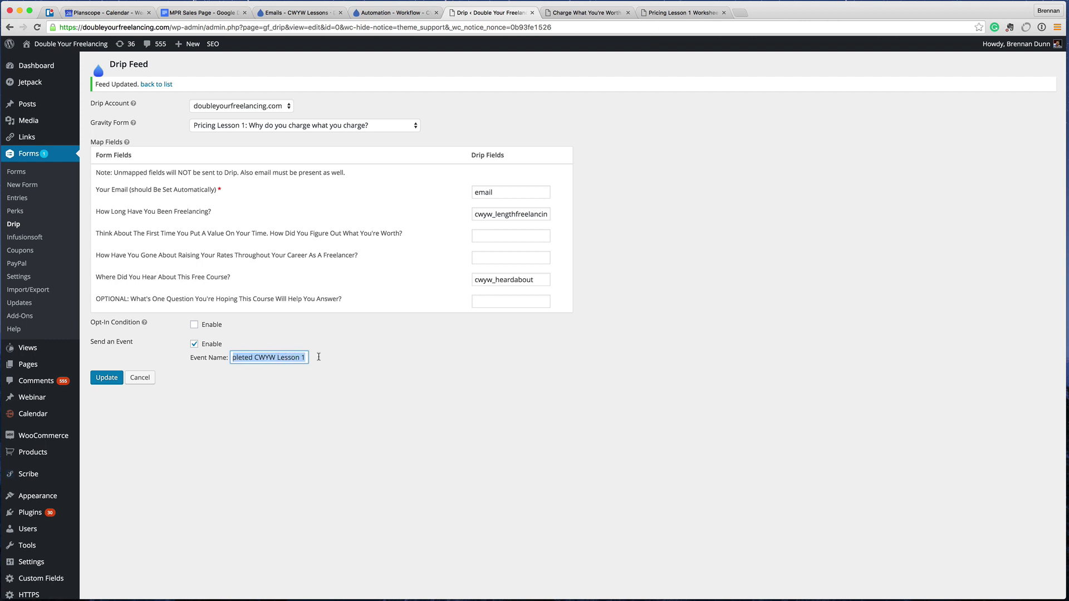
pyautogui.click(506, 382)
# Return to the CWYW Email Course workflow and examine the Completed and Forced Completed CWYW Lesson 1 triggers and the branch below
pyautogui.click(391, 12)
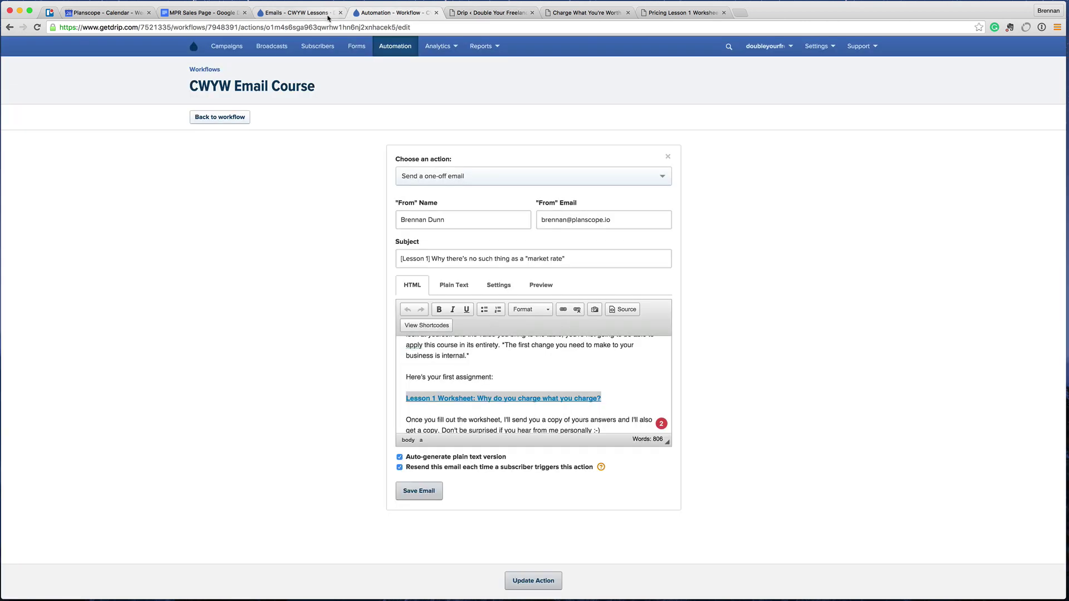
pyautogui.click(235, 116)
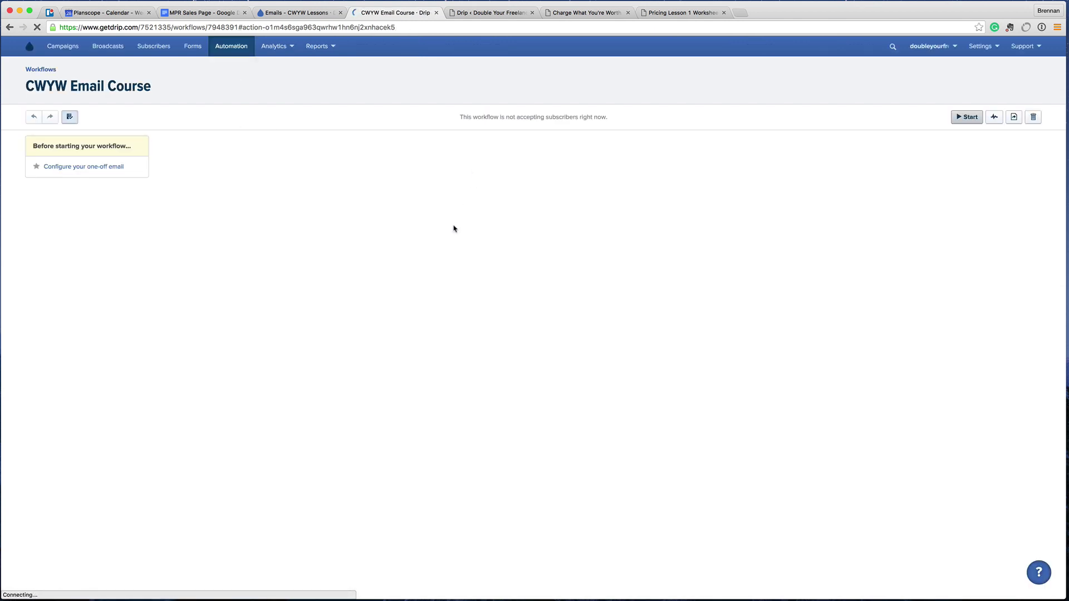
pyautogui.scroll(3, 458, 326)
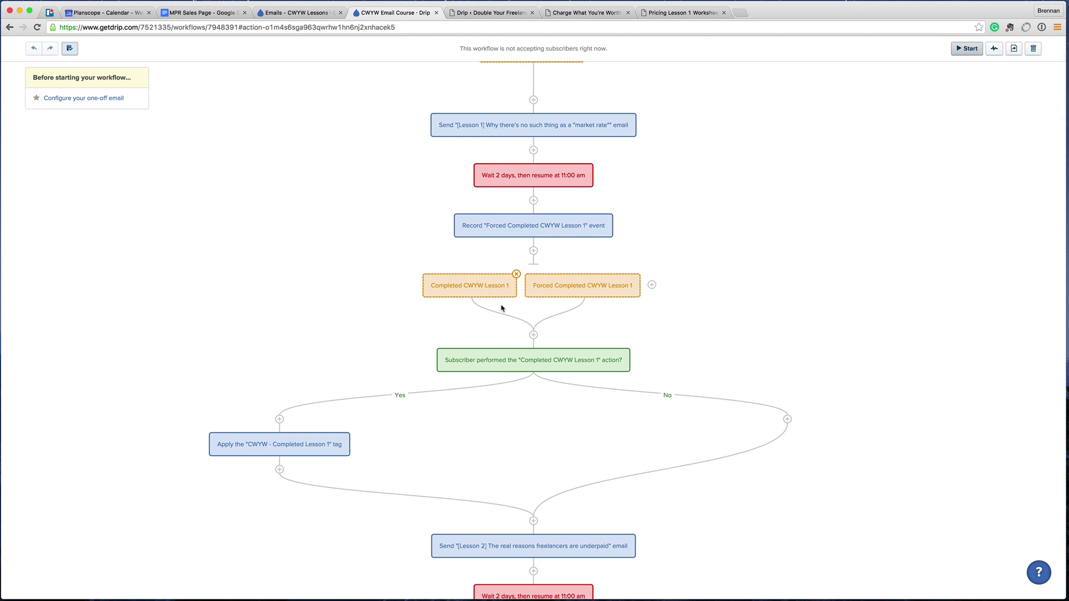
pyautogui.scroll(-4, 561, 262)
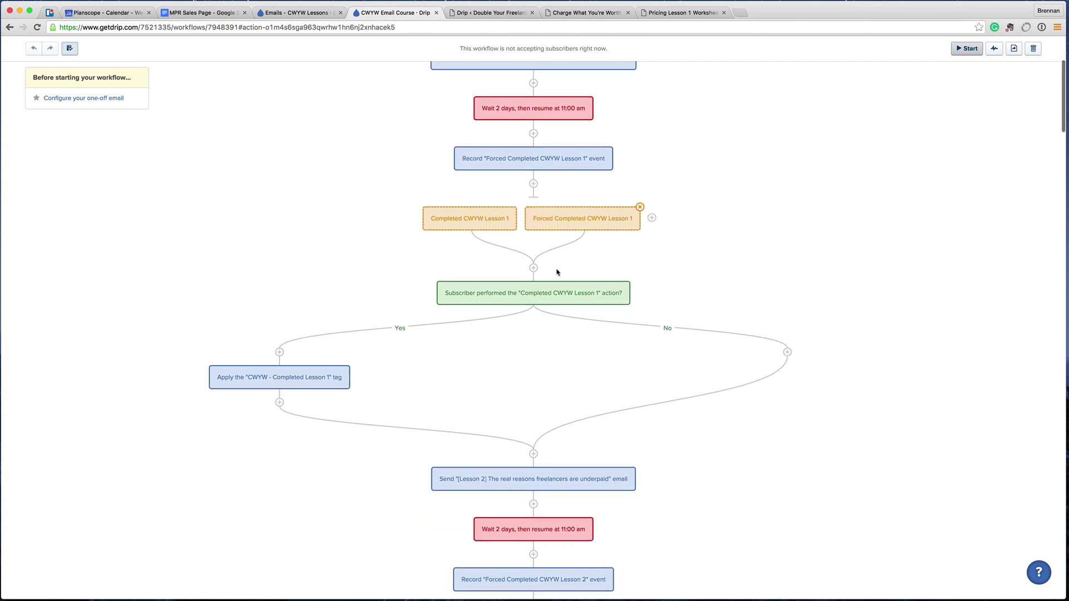
# Check the settings of the action that records the "Forced Completed CWYW Lesson 1" event, leaving it as is
pyautogui.scroll(5, 503, 362)
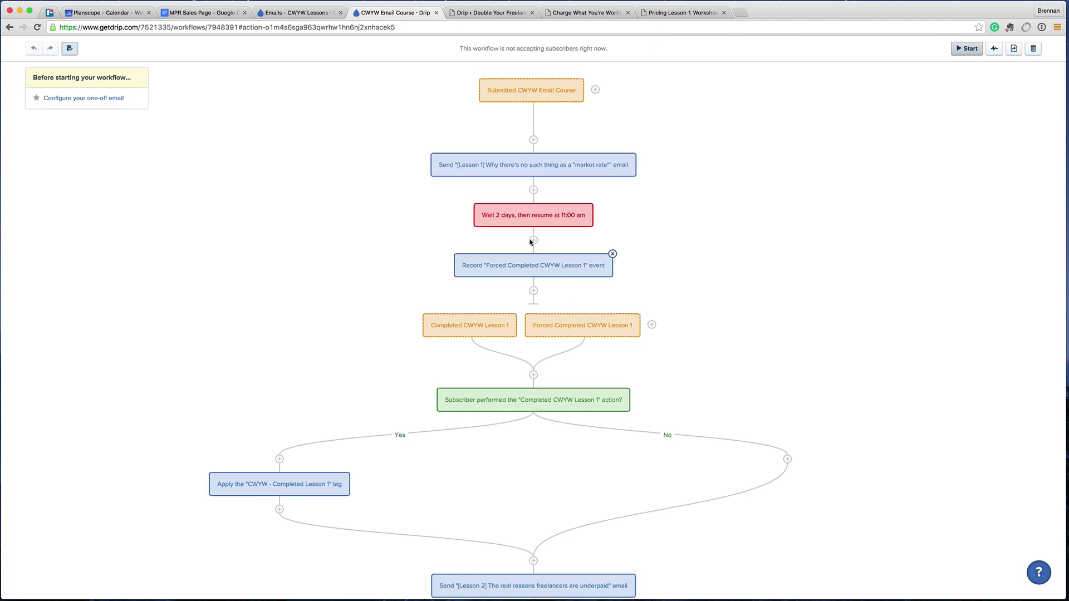
pyautogui.moveTo(502, 221)
pyautogui.click(478, 269)
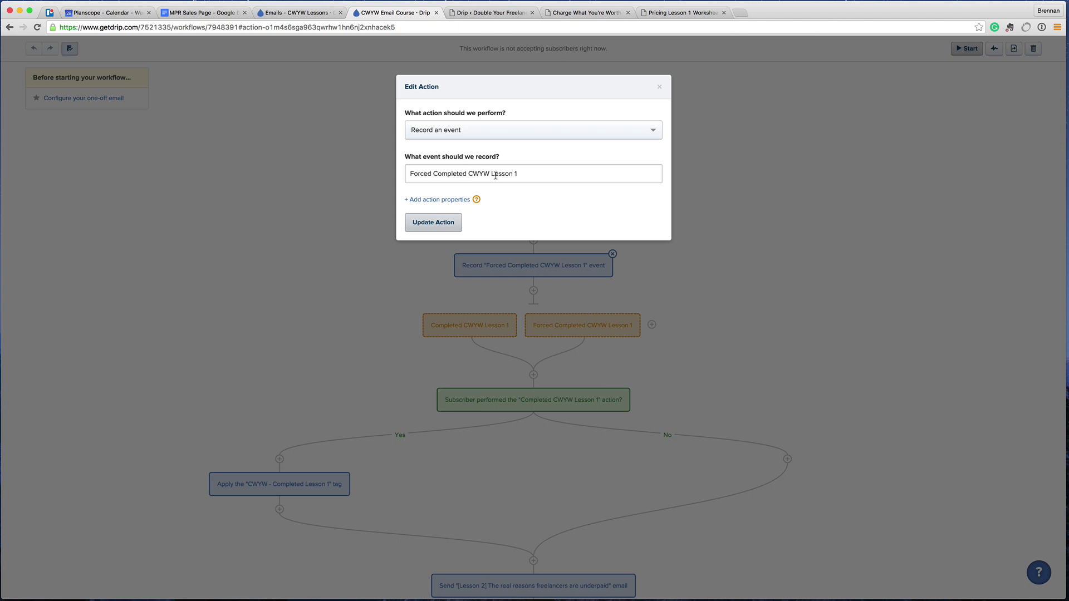
pyautogui.click(660, 87)
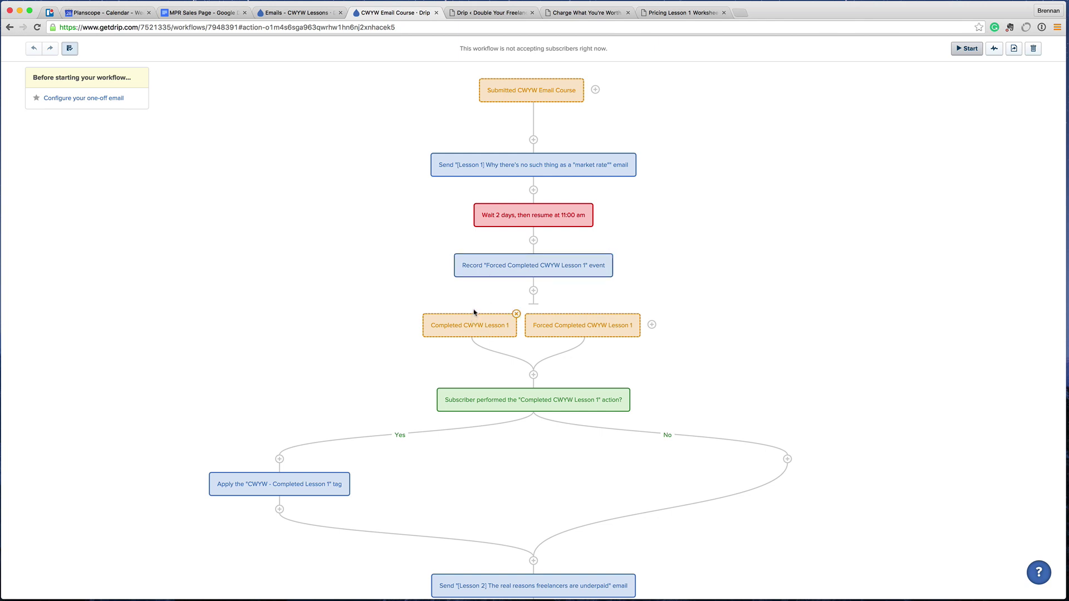
# Trace the workflow from the Lesson 1 completion check and tag through the Lesson 2 email to the Lesson 2 completion triggers
pyautogui.scroll(-1, 474, 295)
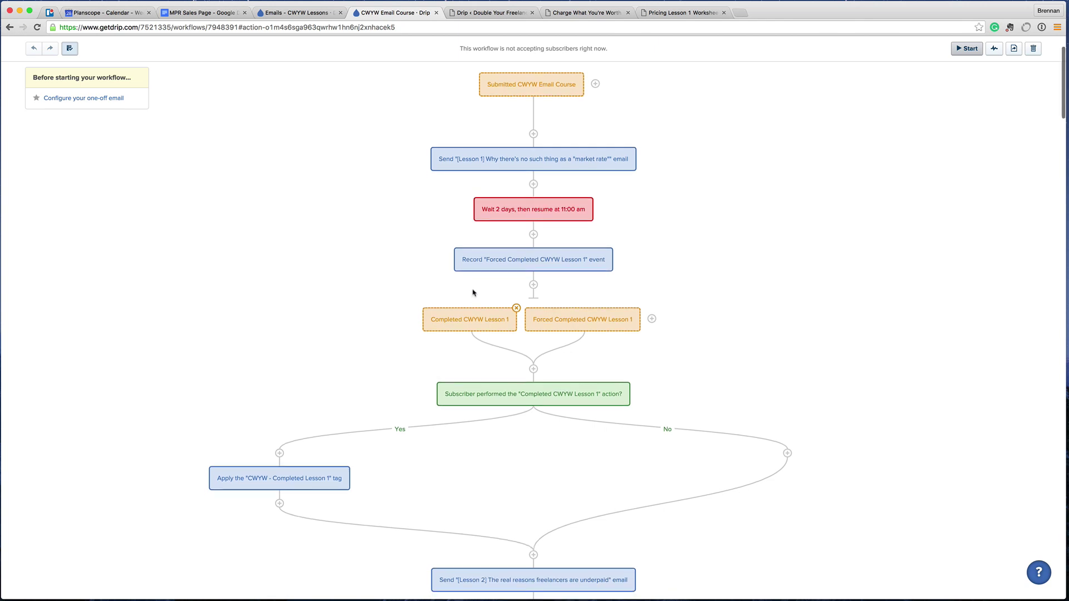
pyautogui.scroll(-2, 471, 289)
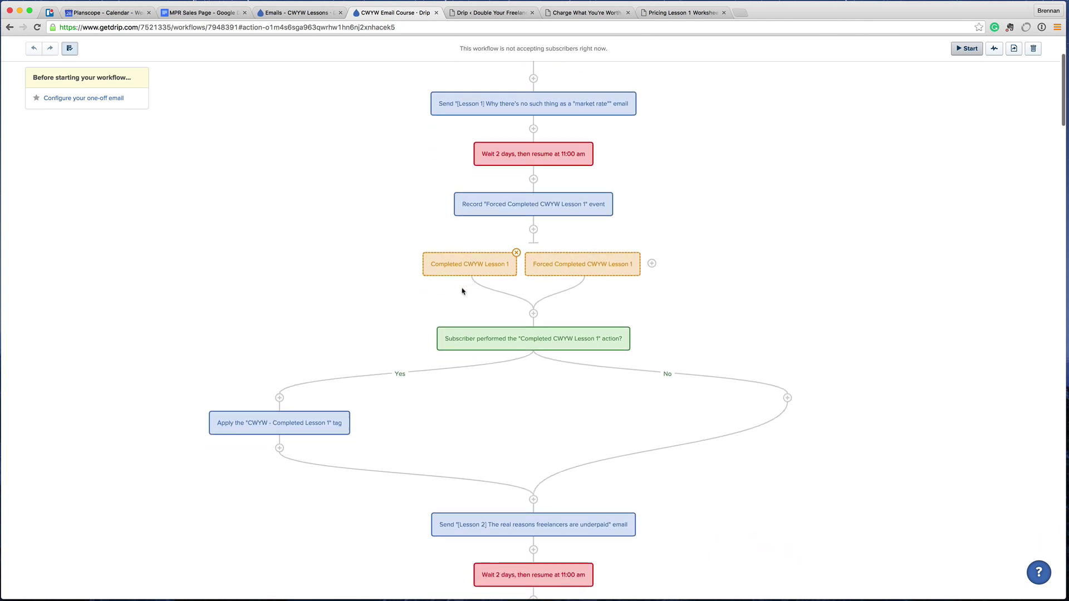
pyautogui.scroll(-4, 490, 295)
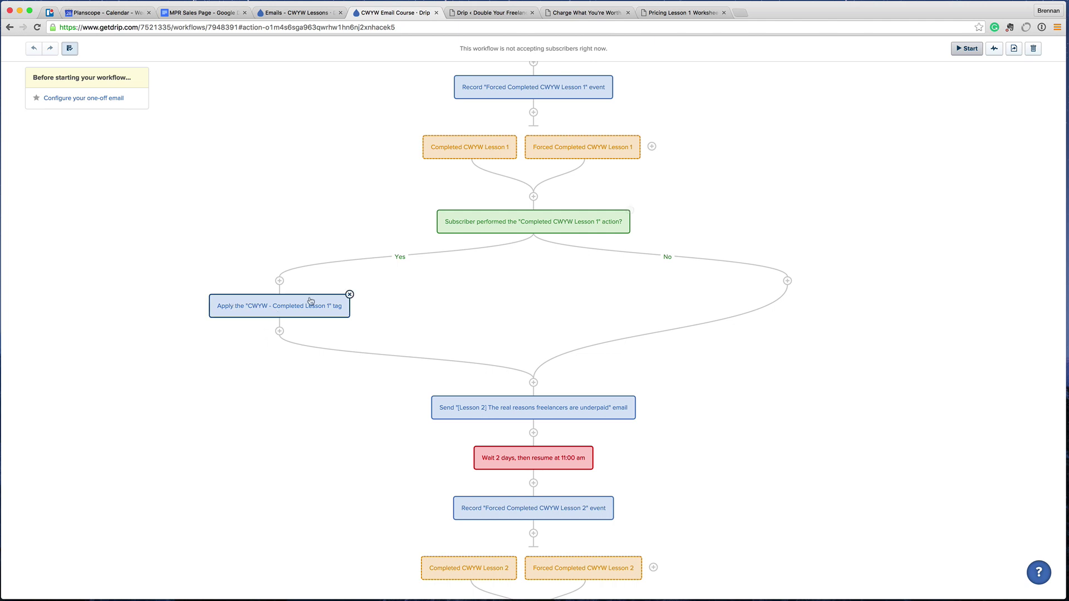
pyautogui.scroll(-1, 403, 319)
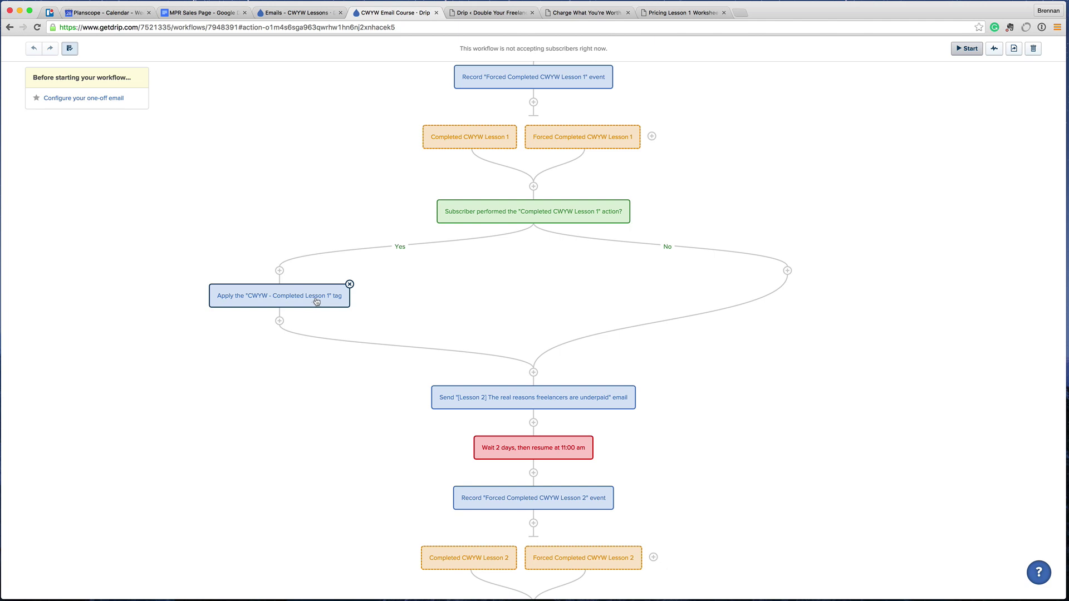
pyautogui.scroll(-1, 422, 303)
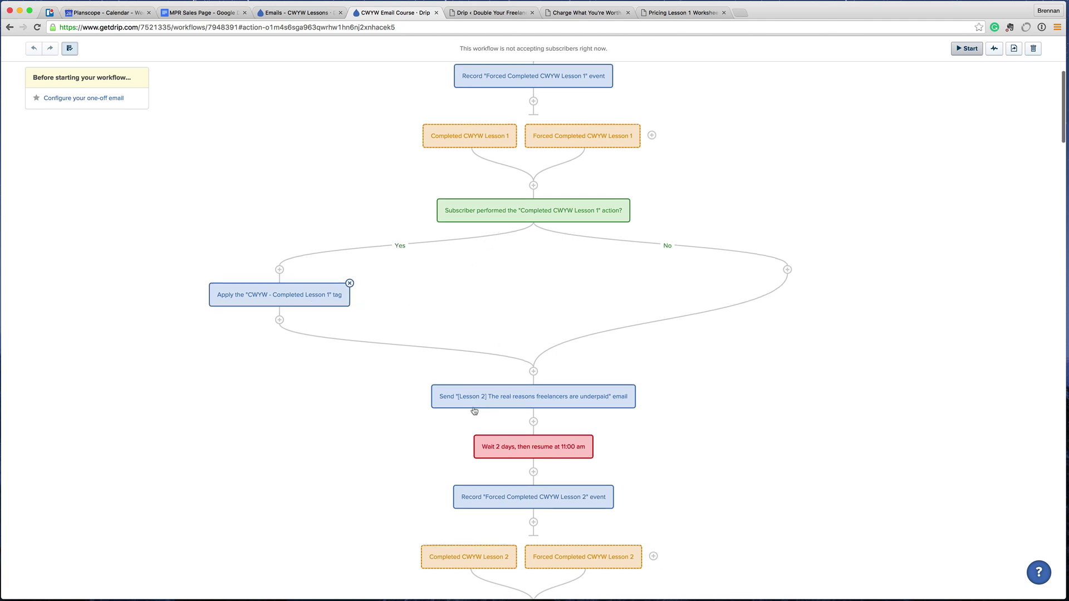
pyautogui.scroll(-3, 534, 406)
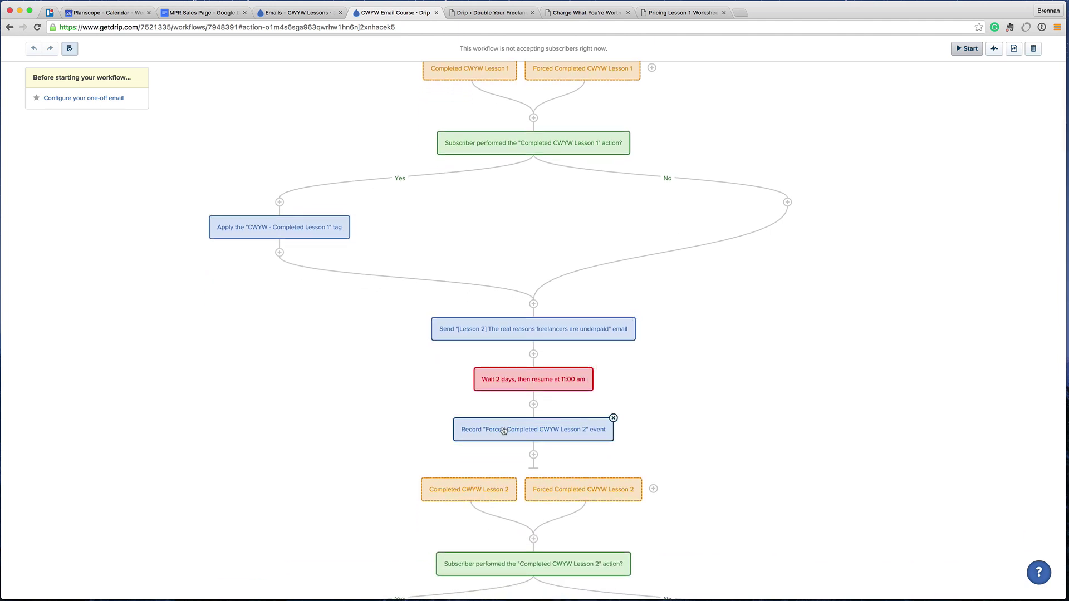
pyautogui.scroll(-2, 478, 499)
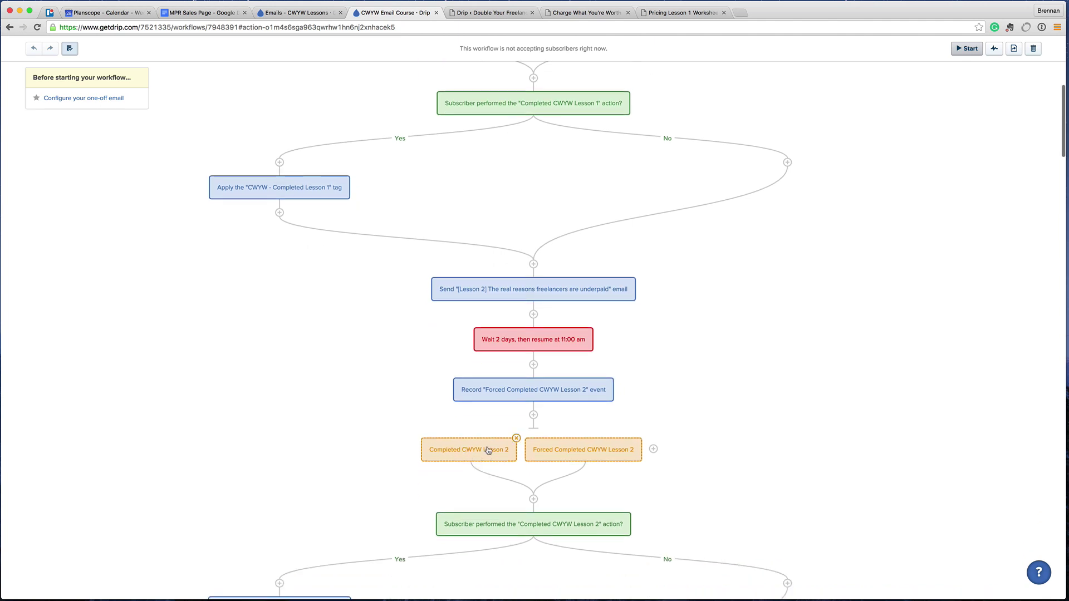
# Scan the remaining lessons' completion triggers and branches down to the emails that follow Lesson 9
pyautogui.scroll(-15, 566, 487)
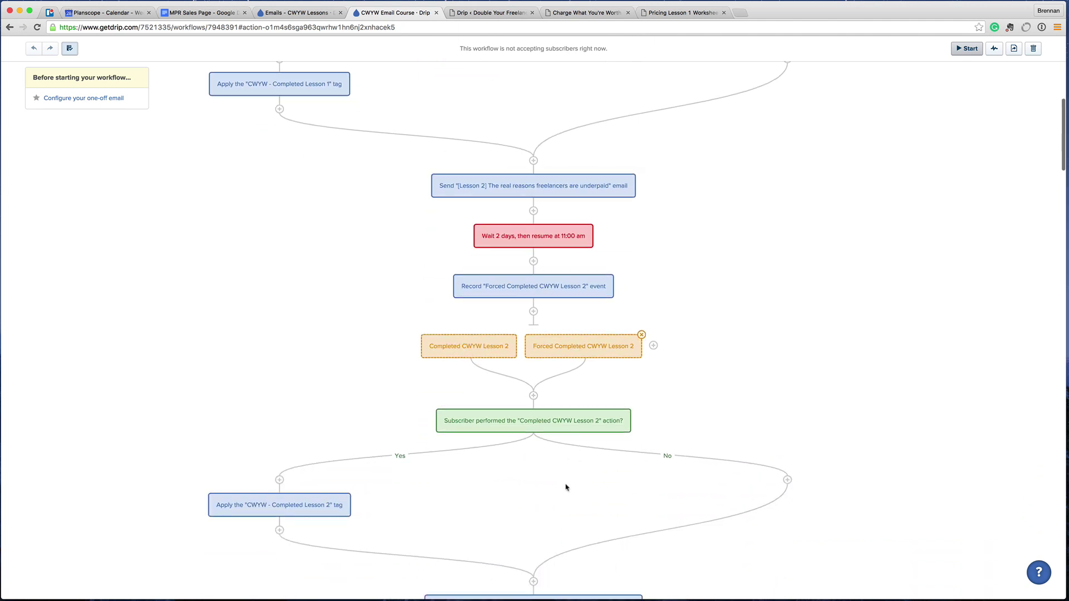
pyautogui.scroll(-10, 566, 484)
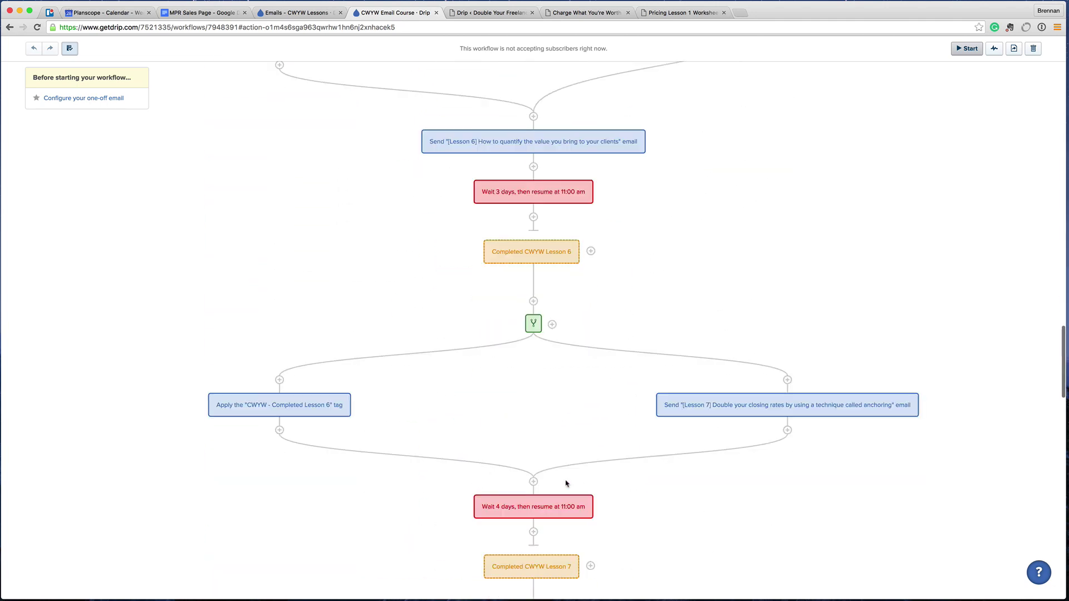
pyautogui.scroll(-15, 565, 483)
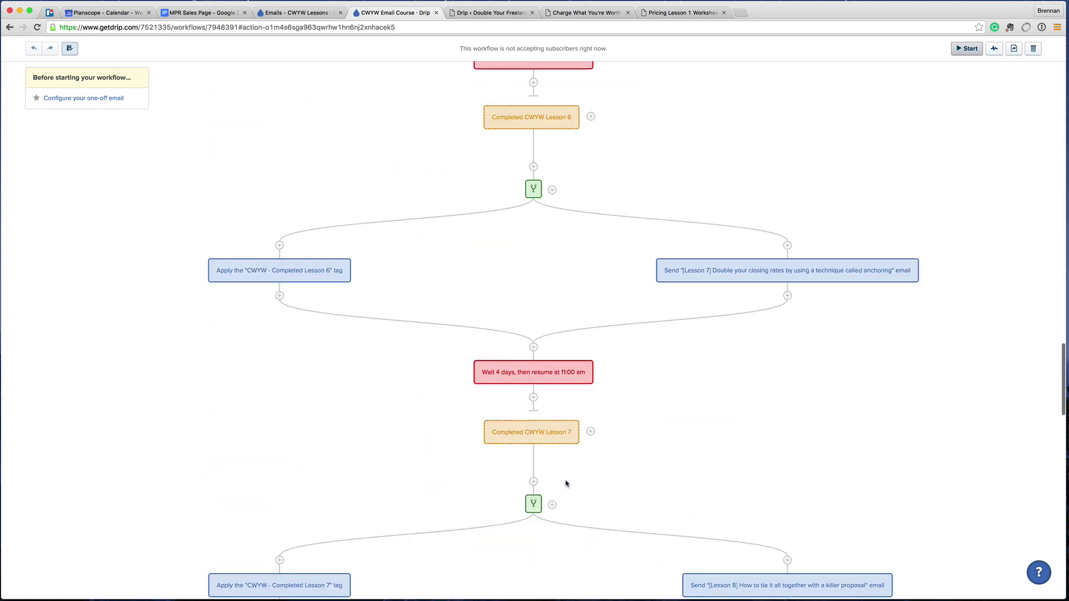
pyautogui.scroll(-10, 566, 484)
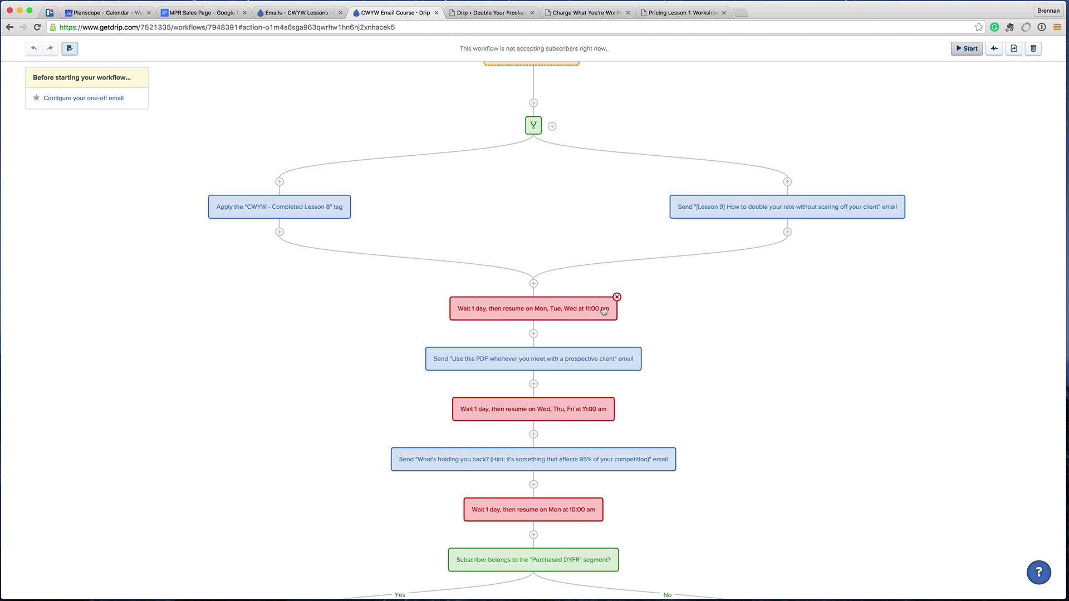
# Examine the delays and emails after Lesson 9, down to the "Purchased DYFR" segment check
pyautogui.scroll(-2, 649, 312)
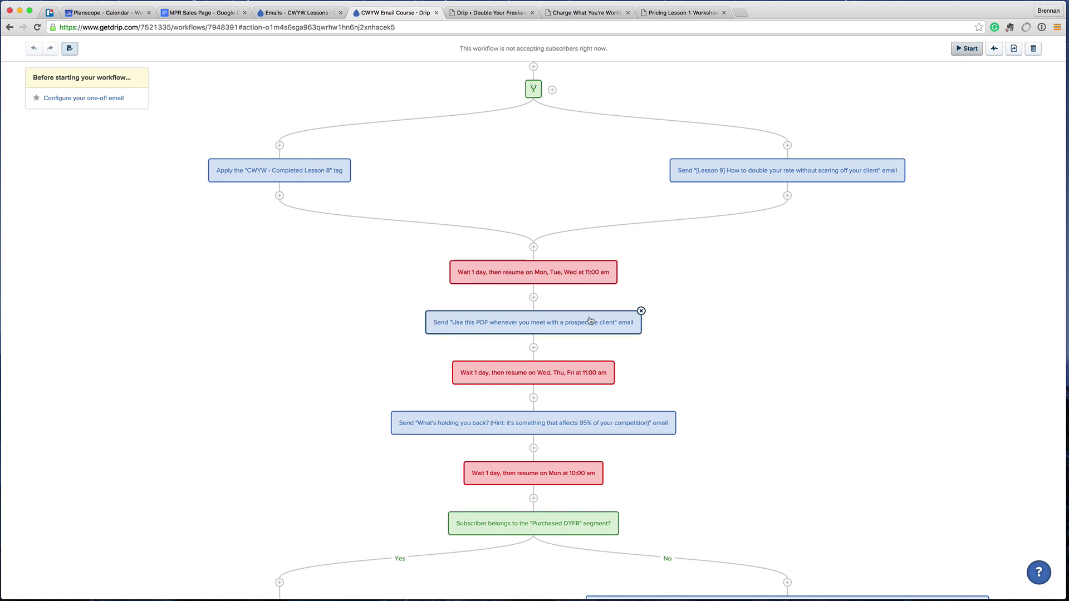
pyautogui.scroll(-1, 670, 285)
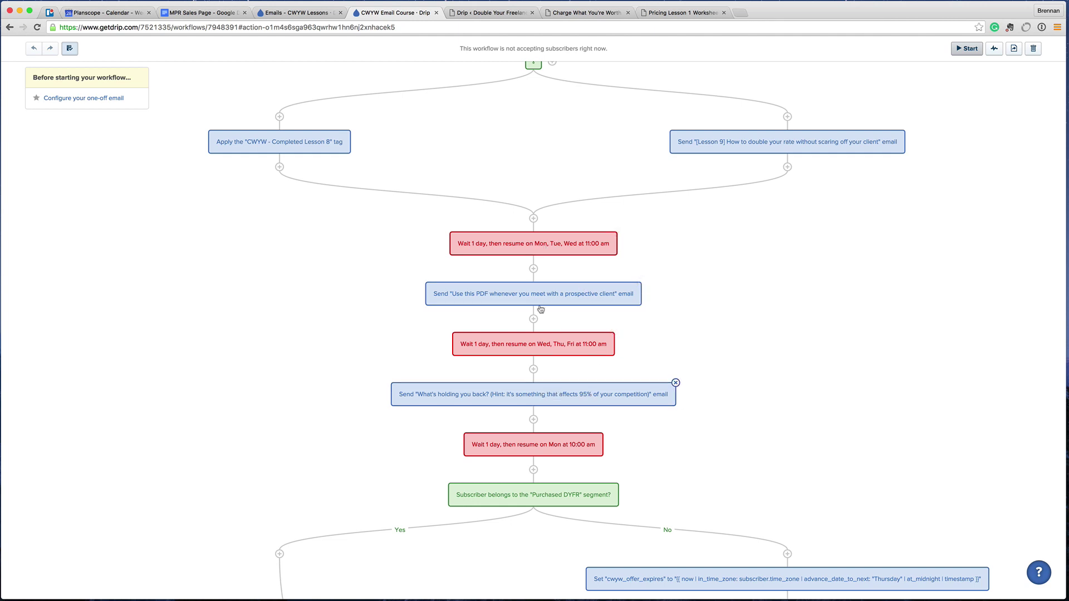
pyautogui.scroll(-1, 538, 246)
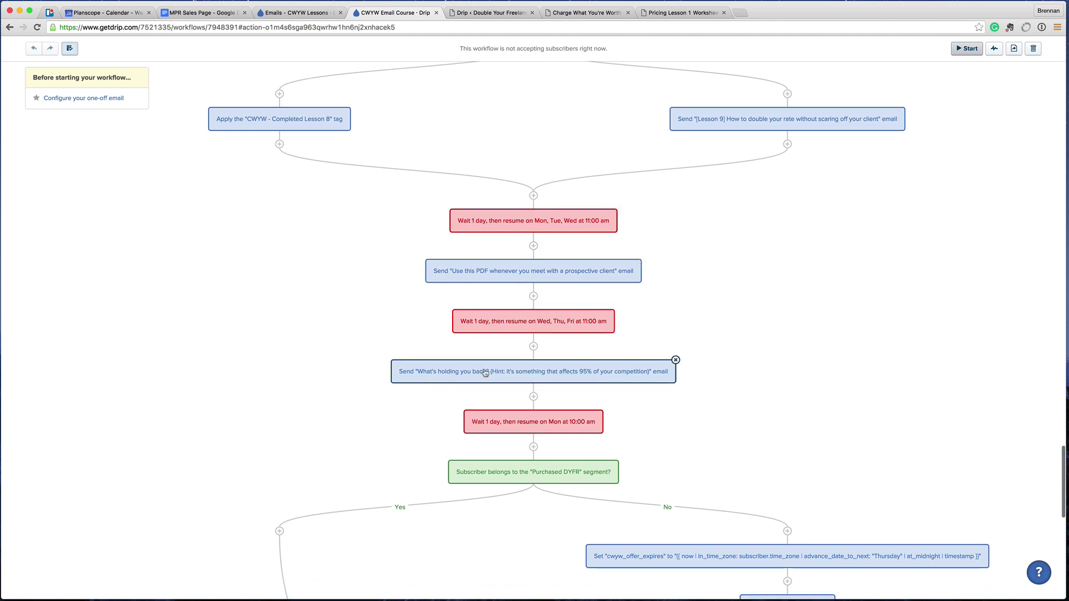
pyautogui.scroll(-1, 543, 352)
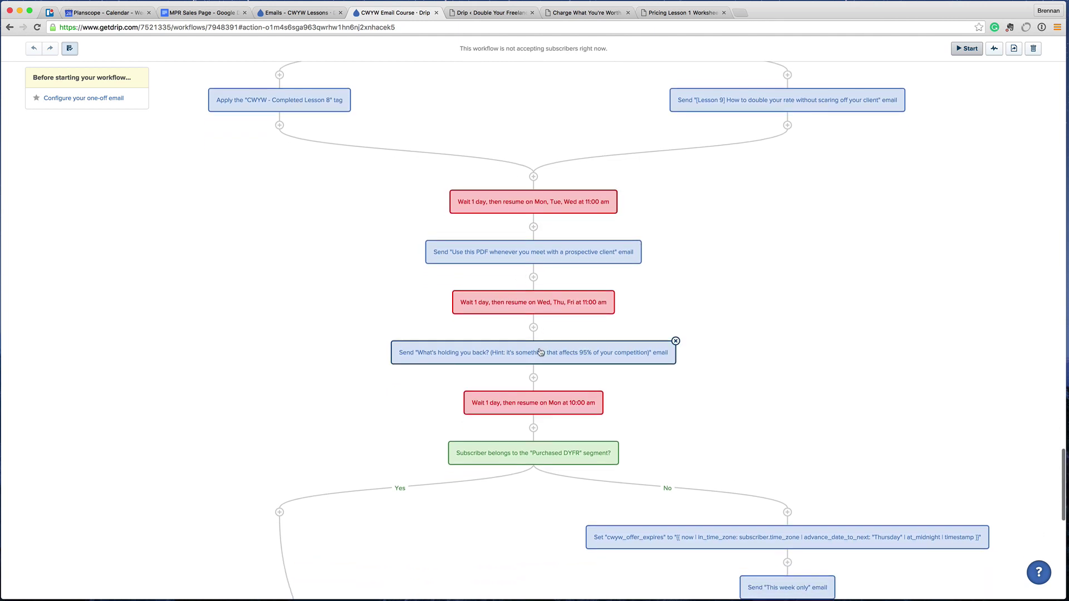
# Read the sale announcement in the "What's holding you back?" email, including the discount and start time, and return to the workflow
pyautogui.click(466, 352)
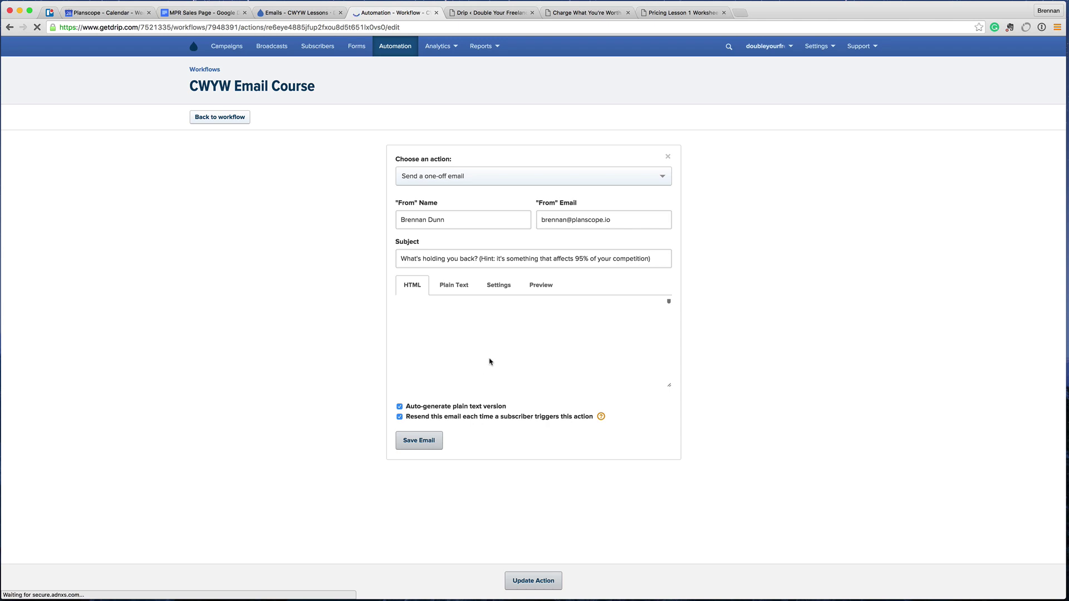
pyautogui.scroll(-10, 492, 359)
pyautogui.scroll(6, 492, 358)
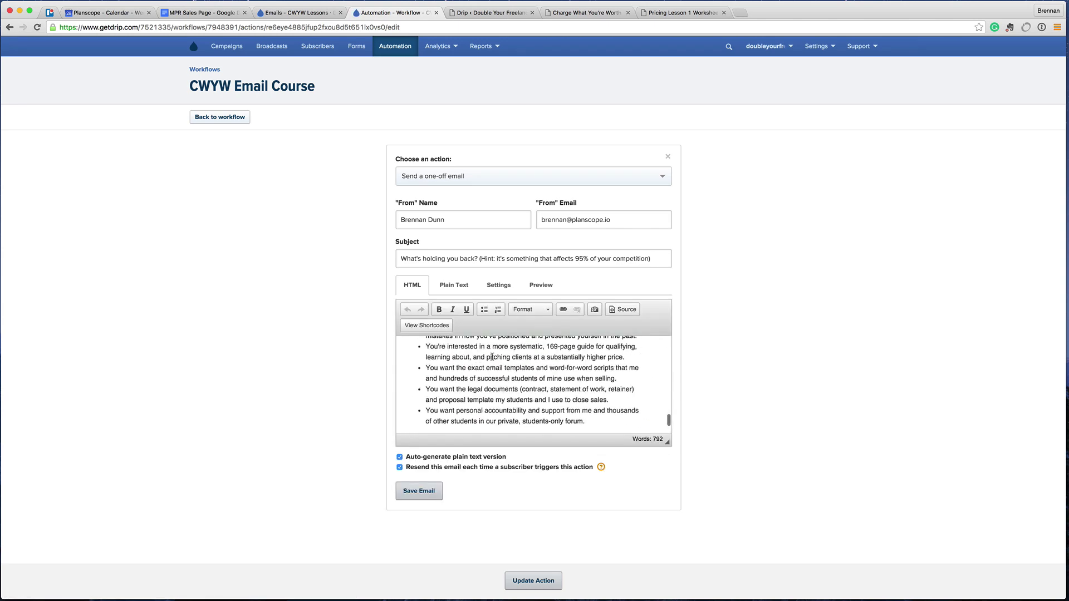
pyautogui.scroll(1, 493, 357)
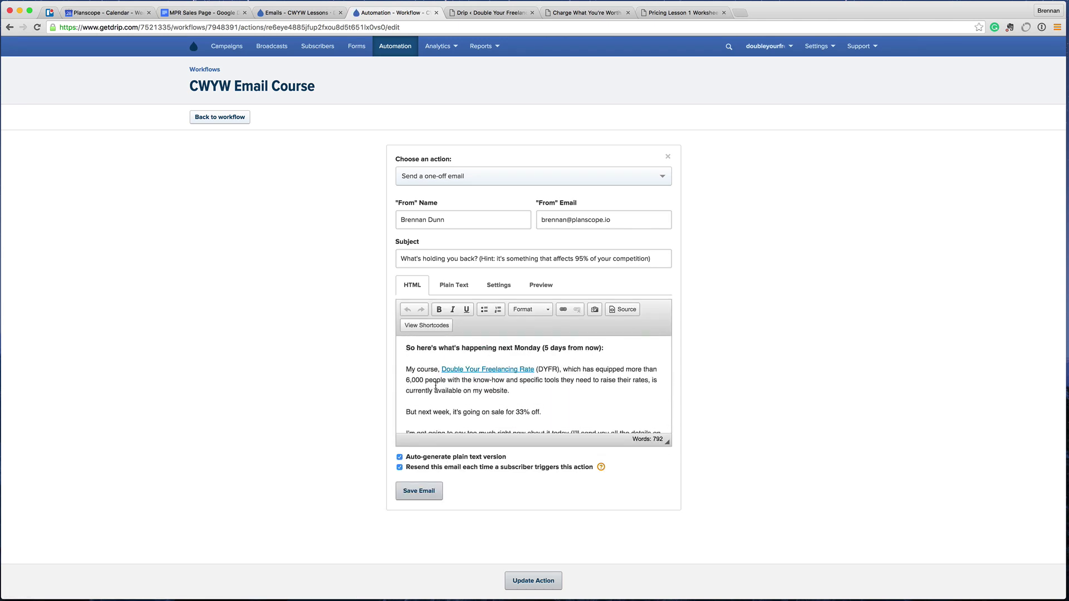
pyautogui.scroll(-1, 436, 384)
pyautogui.moveTo(453, 368); pyautogui.dragTo(501, 389)
pyautogui.click(523, 390)
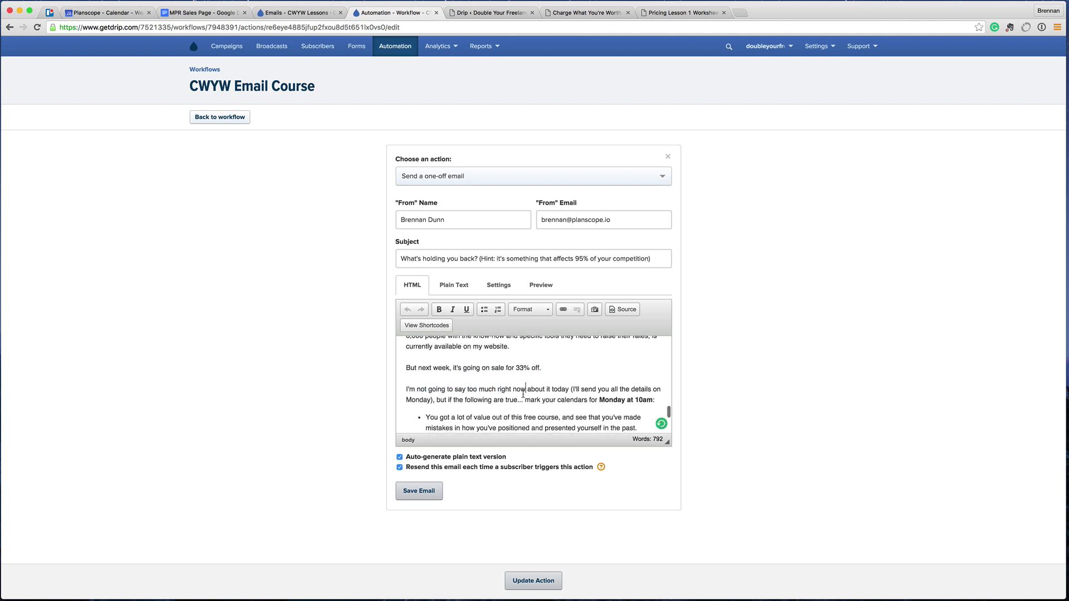
pyautogui.scroll(-1, 524, 393)
pyautogui.moveTo(606, 386); pyautogui.dragTo(644, 386)
pyautogui.click(643, 388)
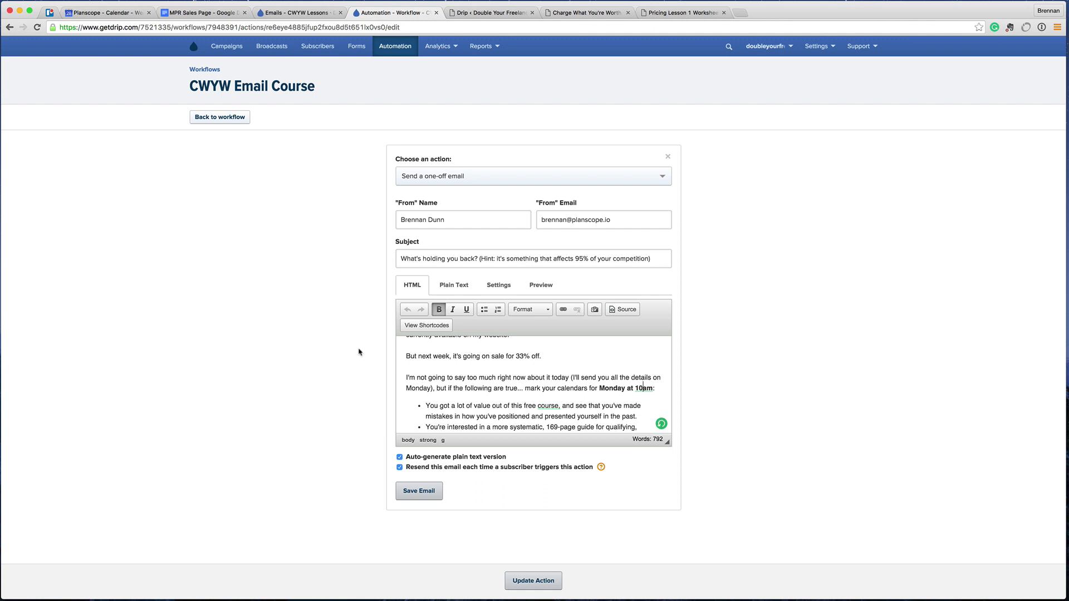
pyautogui.hscroll(-5, 329, 340)
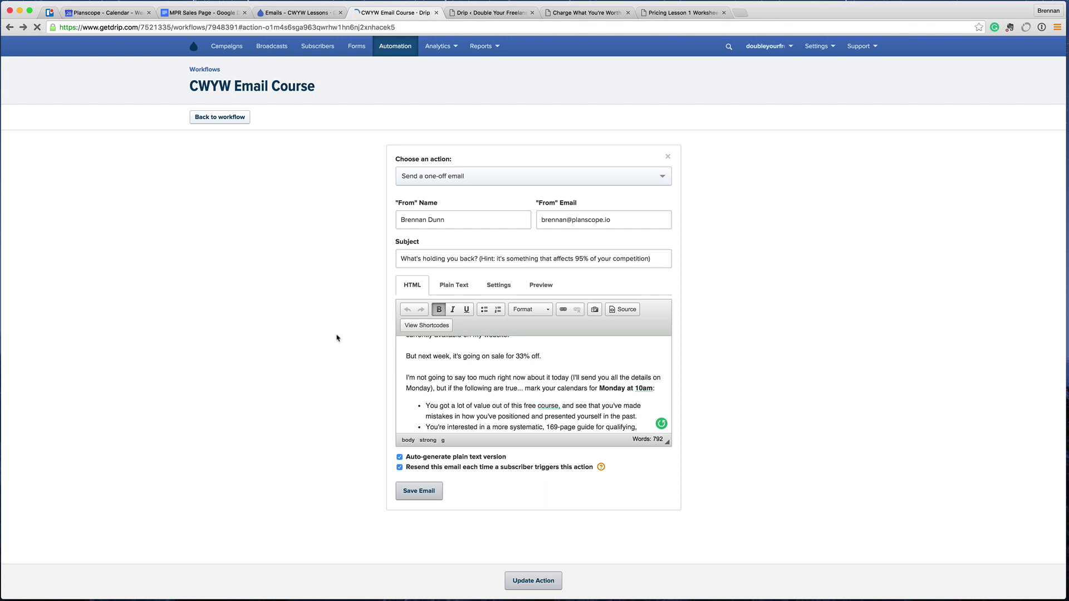
# Examine the No branch of the "Purchased DYFR" check and read its "This week only" email down to the enrollment link
pyautogui.scroll(-2, 339, 337)
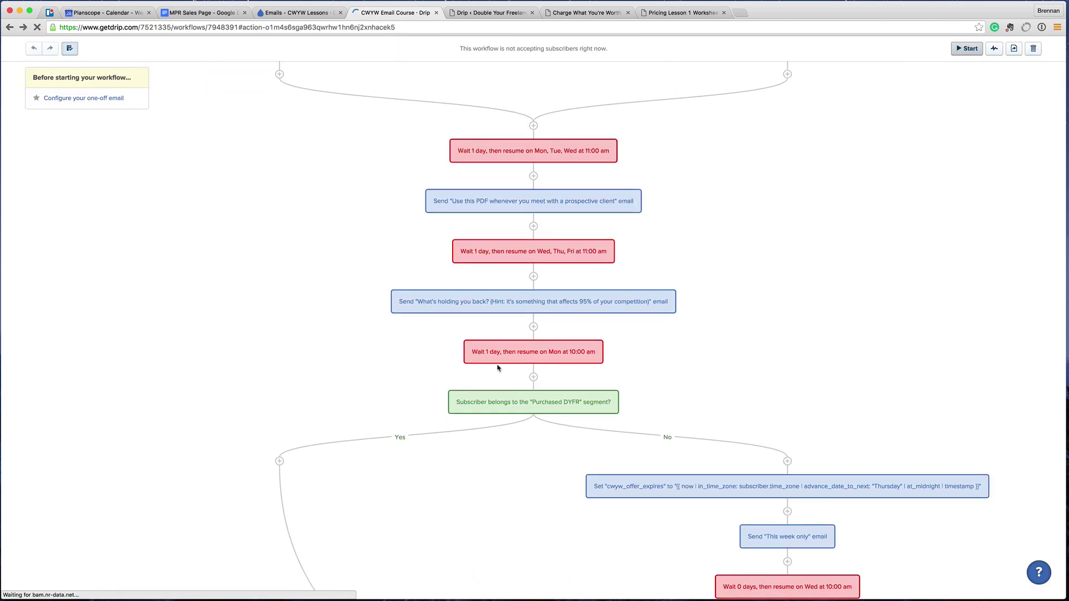
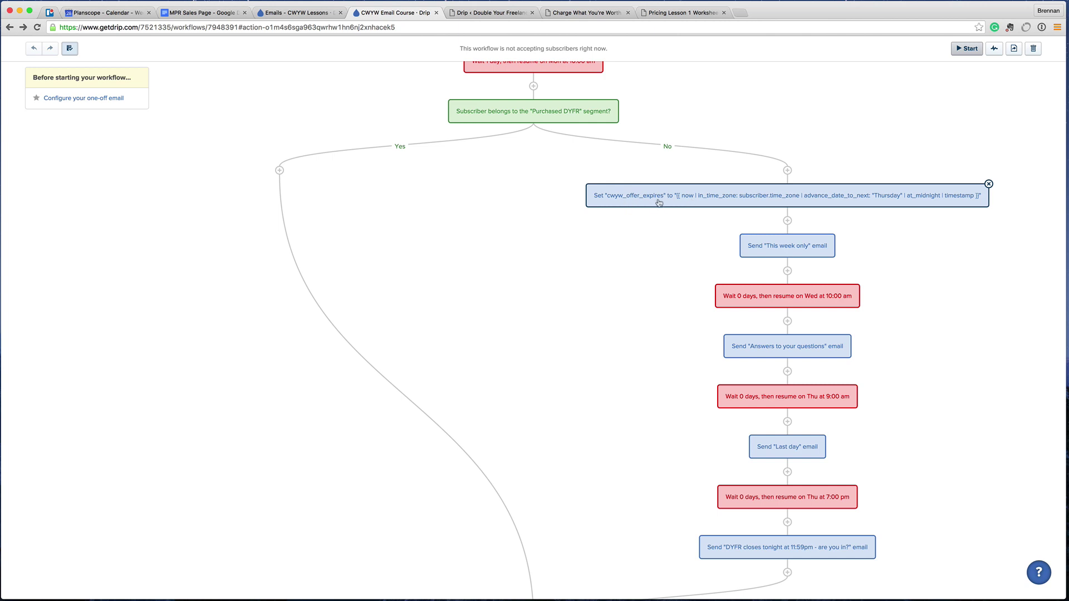
pyautogui.scroll(-1, 665, 230)
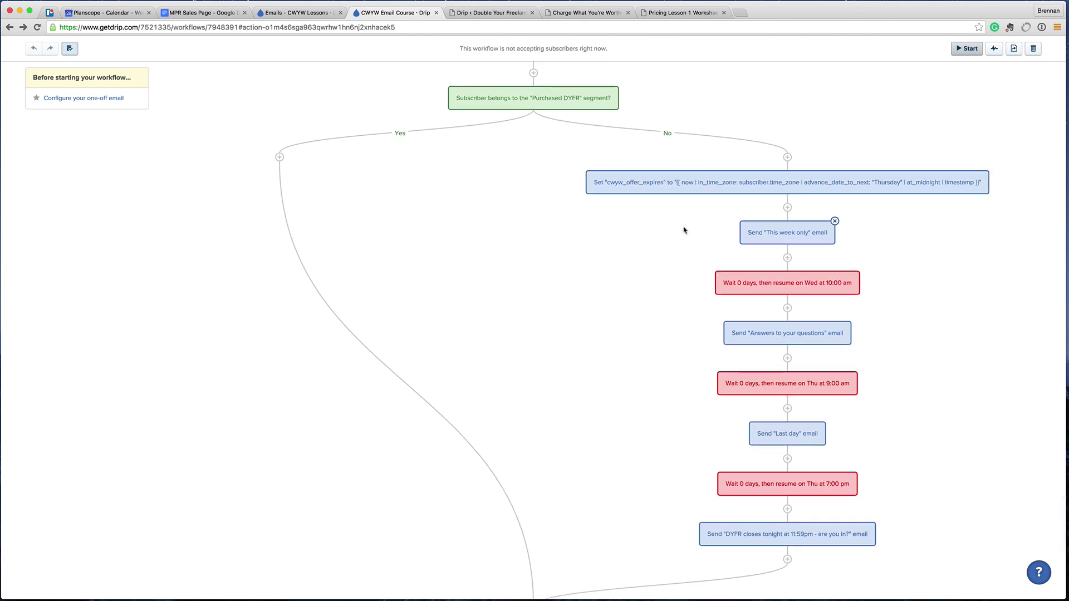
pyautogui.click(766, 233)
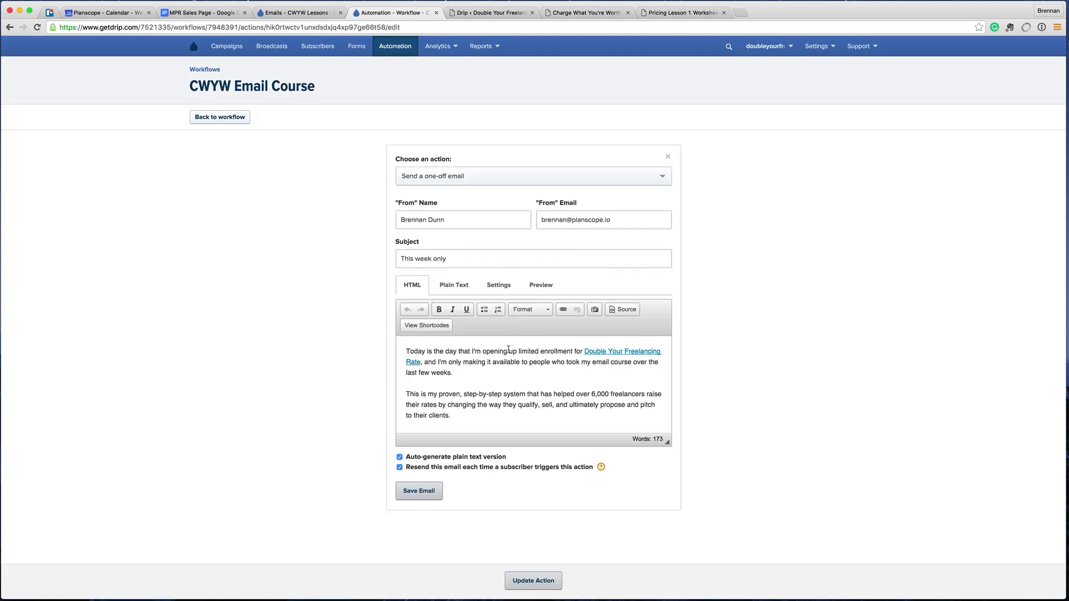
pyautogui.scroll(-10, 560, 365)
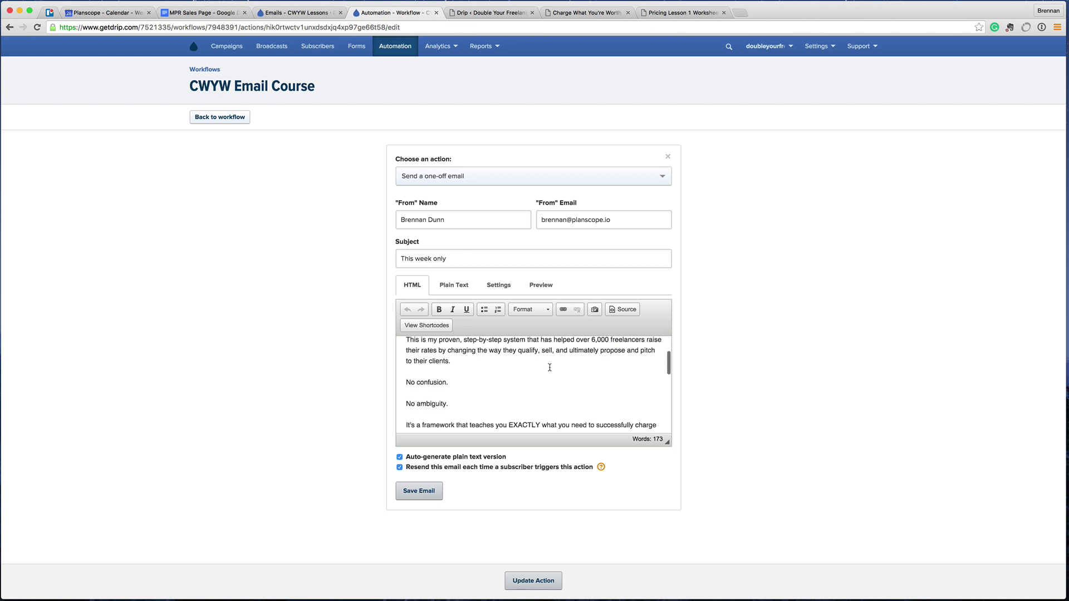
pyautogui.scroll(-3, 541, 368)
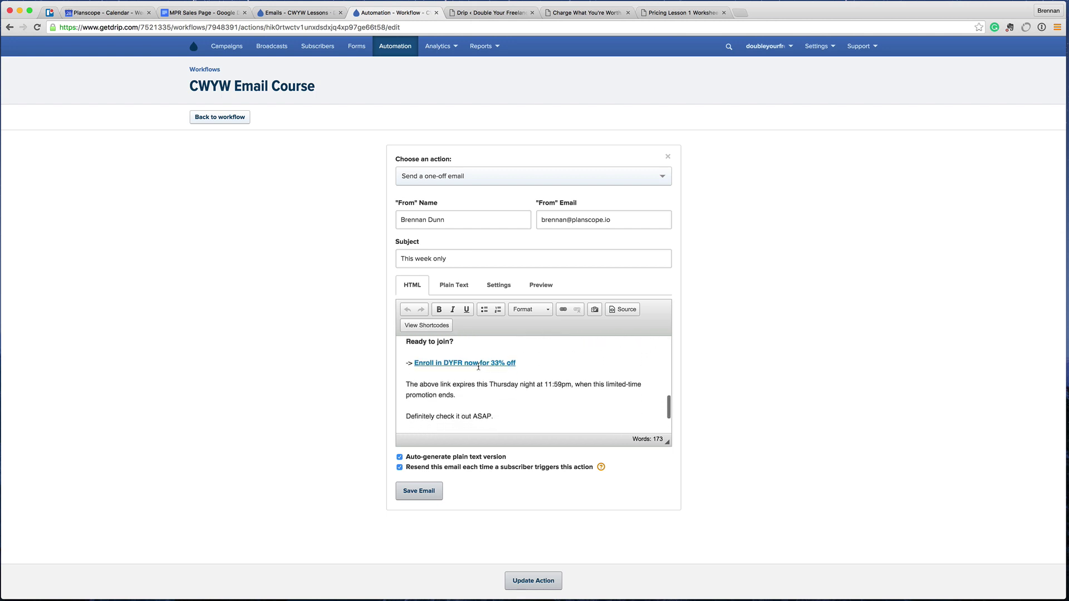
# Inspect the web address behind the "Enroll in DYFR now for 33% off" link, including its affiliate variable, default value and offer expiry parameter
pyautogui.click(519, 363)
pyautogui.doubleClick(519, 363)
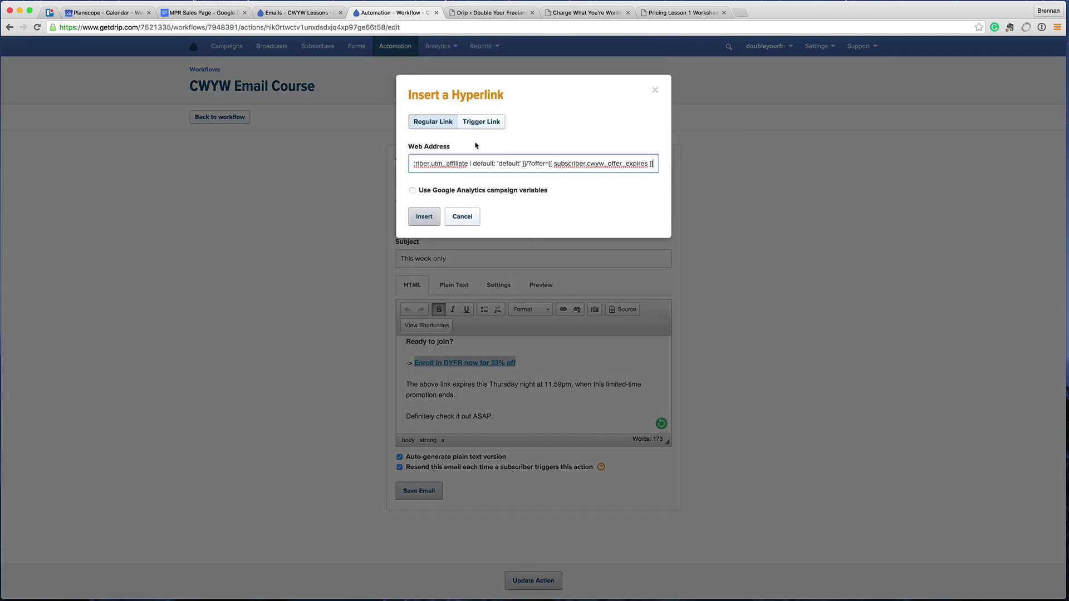
pyautogui.moveTo(466, 163); pyautogui.dragTo(436, 156)
pyautogui.click(445, 157)
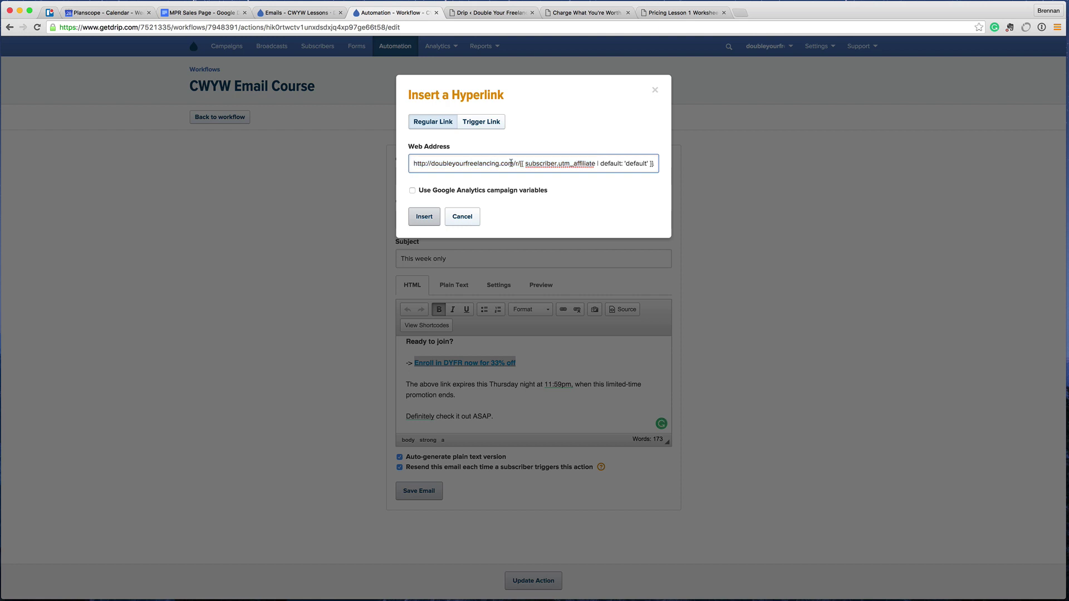
pyautogui.moveTo(517, 162); pyautogui.dragTo(597, 163)
pyautogui.click(597, 163)
pyautogui.moveTo(529, 163); pyautogui.dragTo(595, 163)
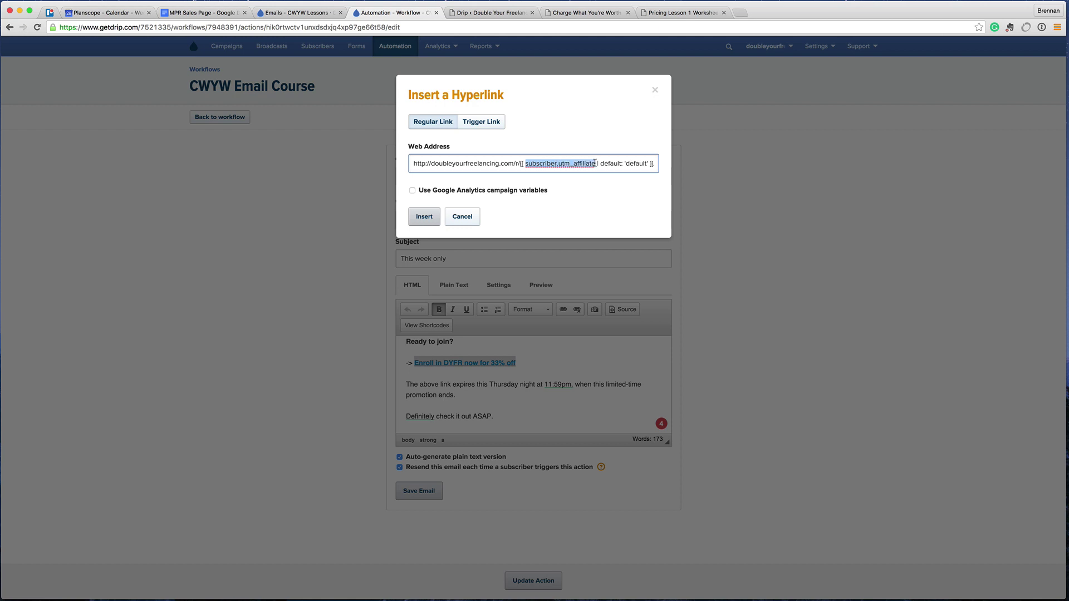
pyautogui.doubleClick(630, 162)
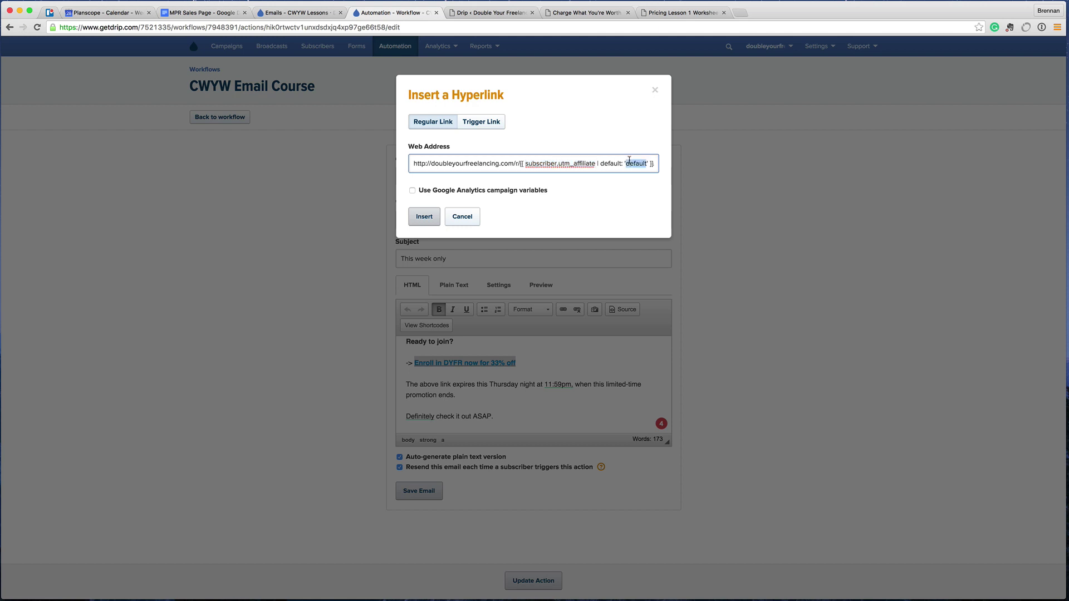
pyautogui.click(524, 163)
pyautogui.write('/?offer={{ subscriber.cwyw_offer_expires }}')
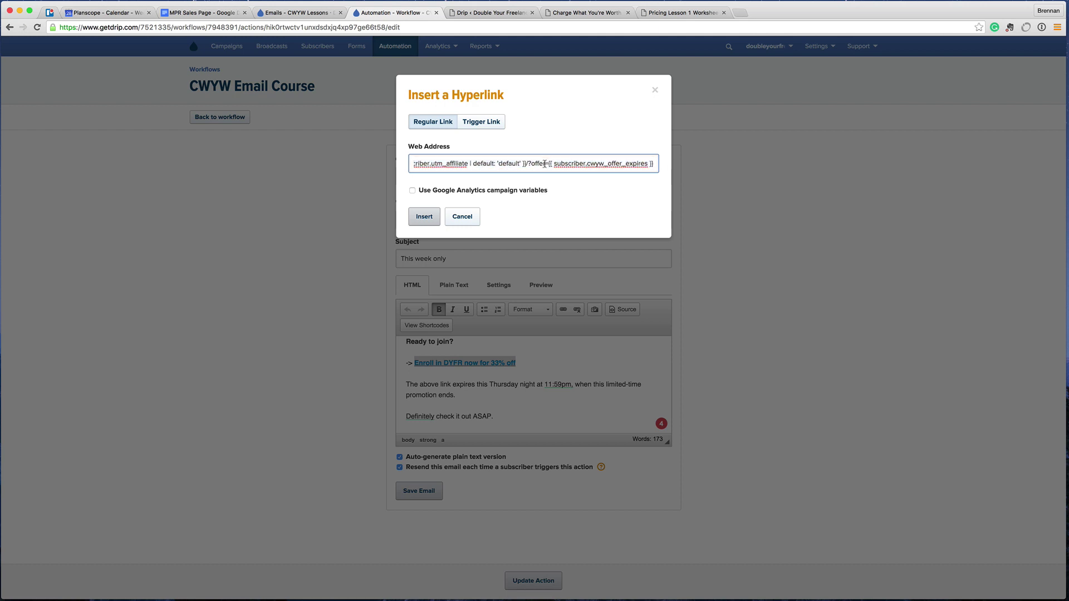
# Examine the cwyw_offer_expires parameter in the enrollment link's web address, close the link unchanged and return to the workflow
pyautogui.moveTo(548, 164); pyautogui.dragTo(658, 165)
pyautogui.doubleClick(636, 164)
pyautogui.click(654, 89)
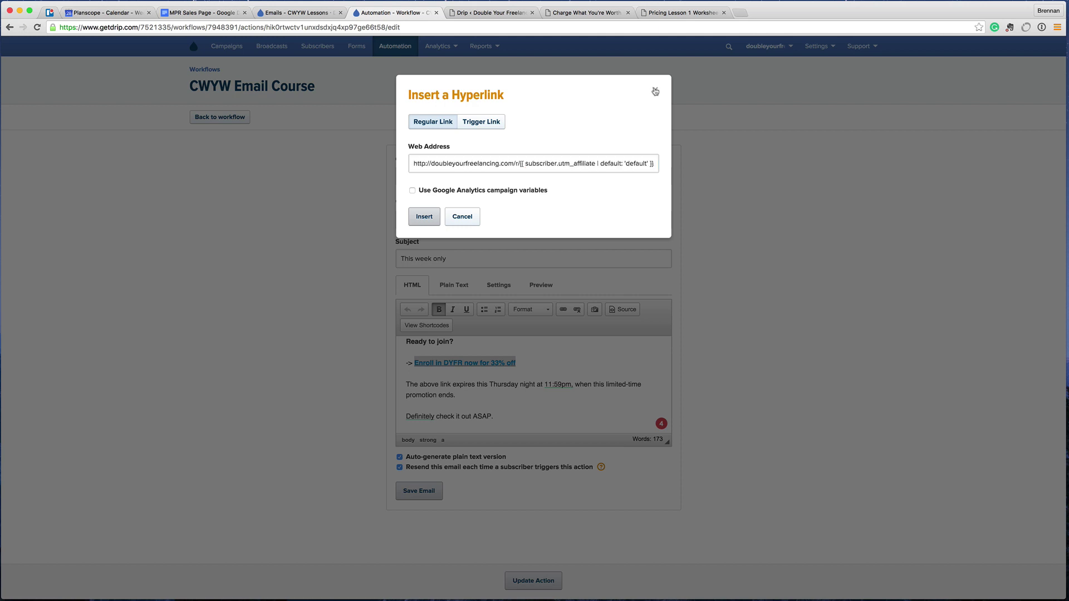
pyautogui.click(236, 118)
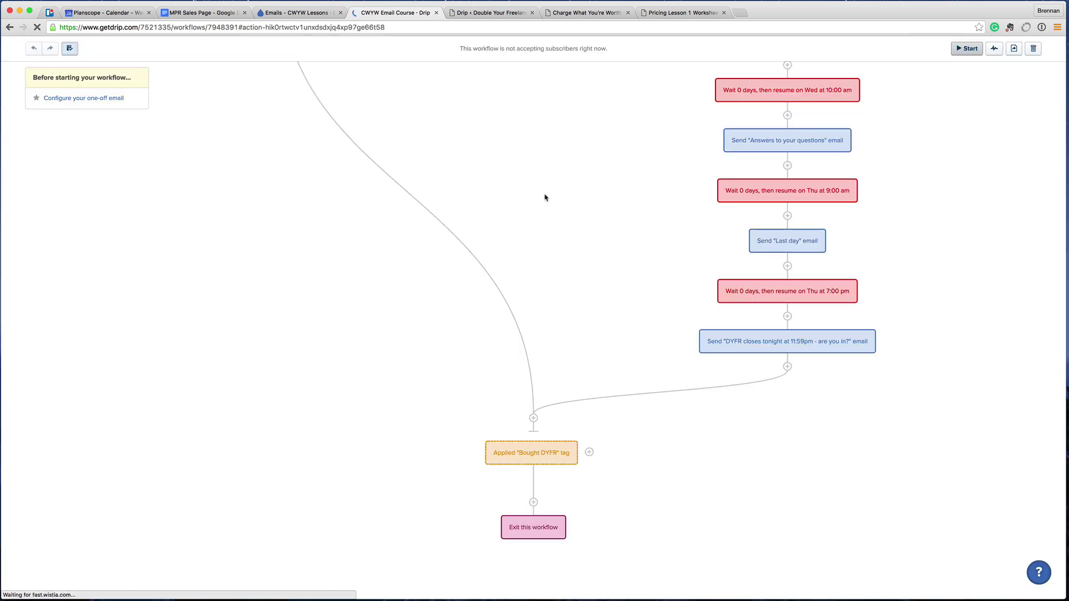
# Examine the No branch's offer expiry action, timed waits and sales emails, down to the "Bought DYFR" tag goal and the workflow exit
pyautogui.scroll(3, 545, 197)
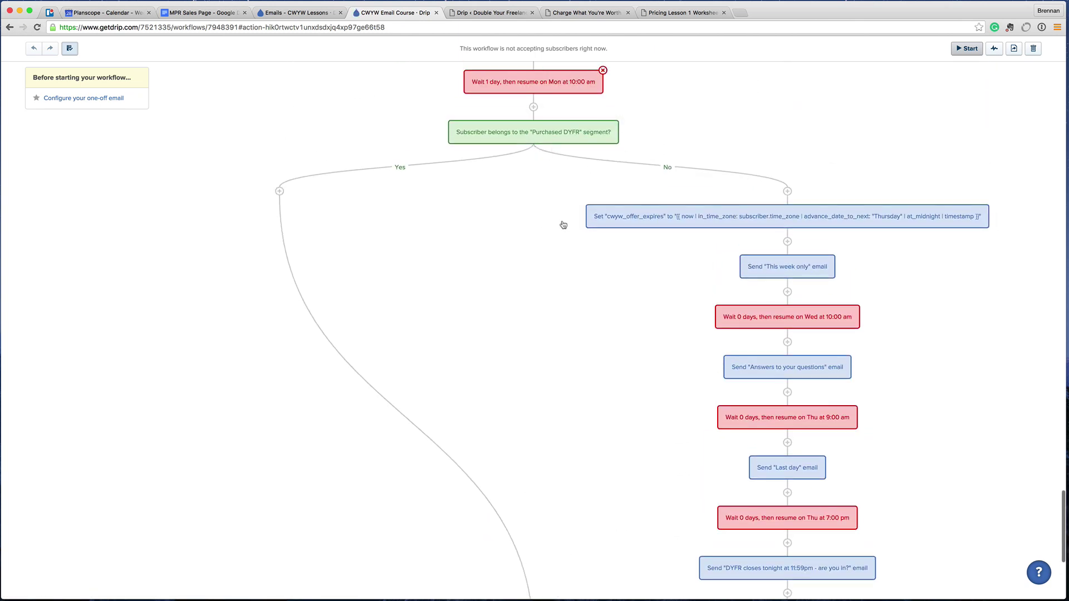
pyautogui.scroll(-1, 646, 245)
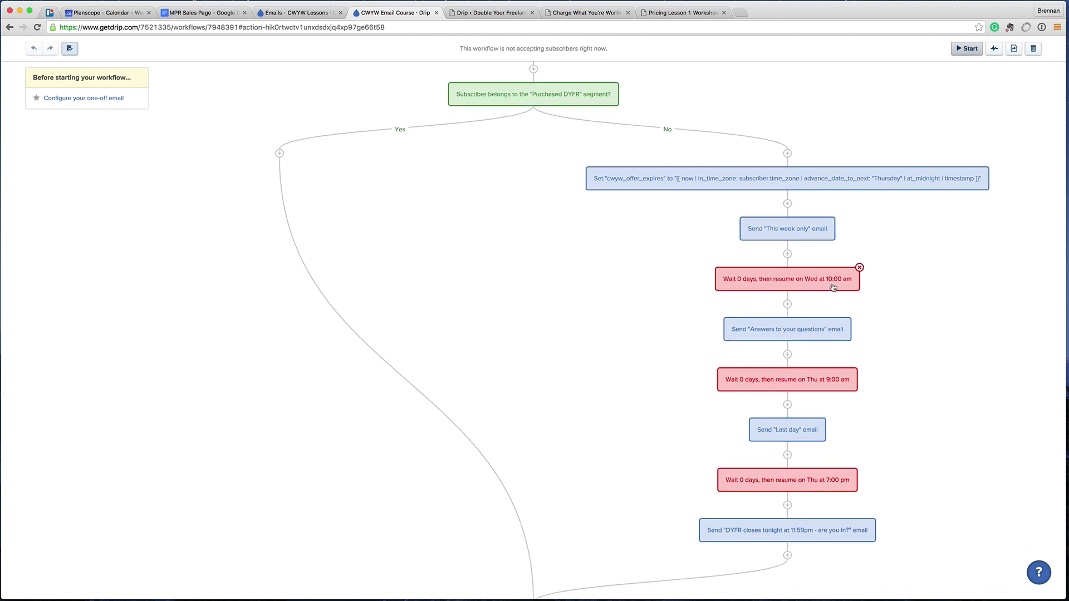
pyautogui.scroll(-1, 821, 394)
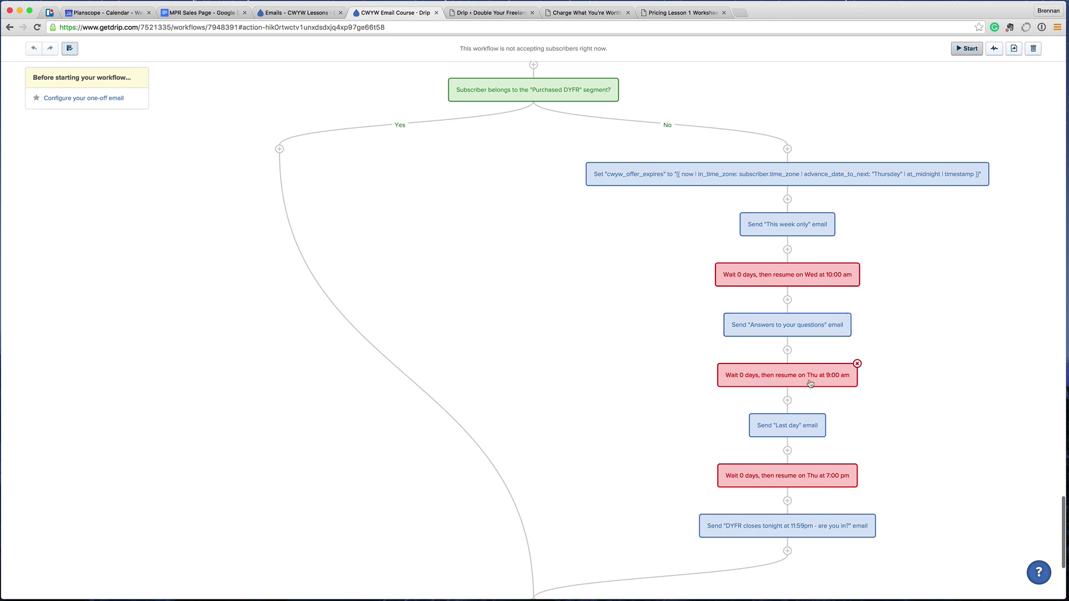
pyautogui.scroll(-1, 805, 384)
pyautogui.scroll(-2, 805, 385)
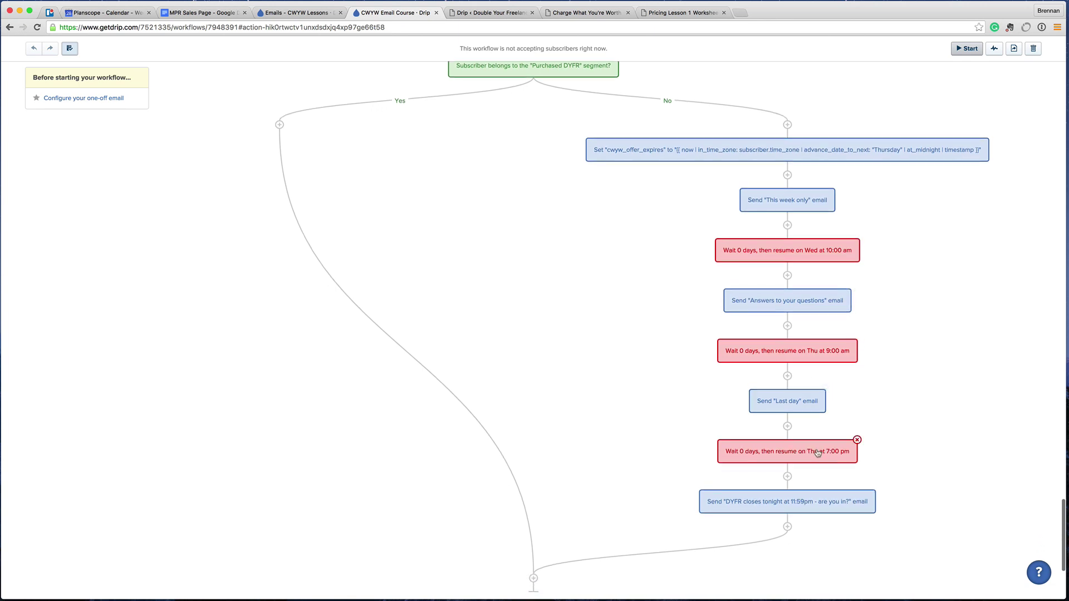
pyautogui.scroll(-5, 829, 457)
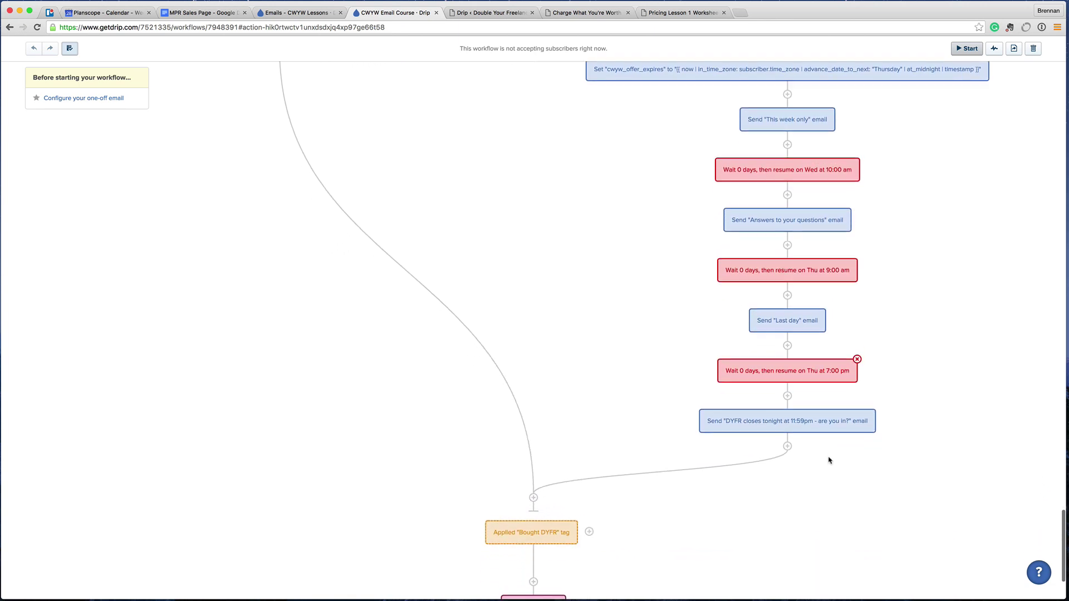
pyautogui.scroll(-6, 630, 451)
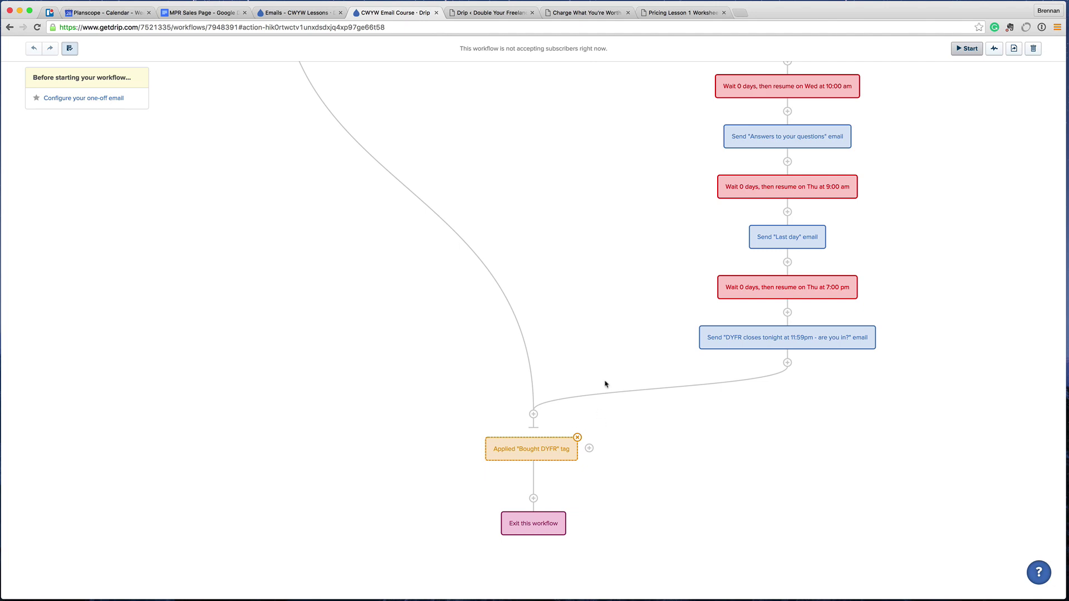
# Review how the workflow progresses through the lesson stages, from Lesson 3 to the Lesson 8 completion goal
pyautogui.scroll(15, 605, 383)
pyautogui.scroll(20, 605, 383)
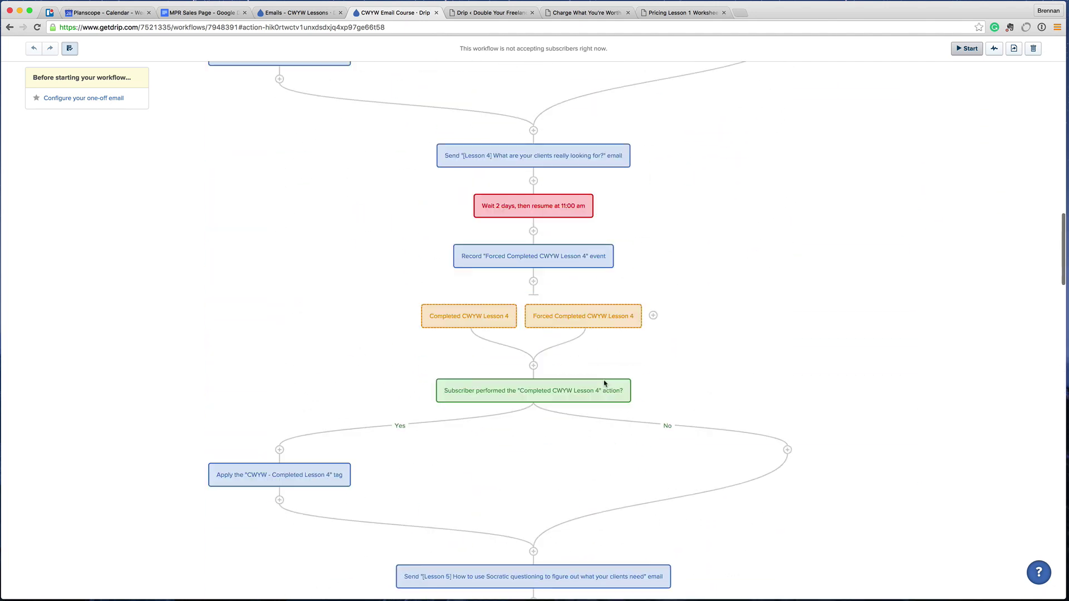
pyautogui.scroll(-20, 604, 383)
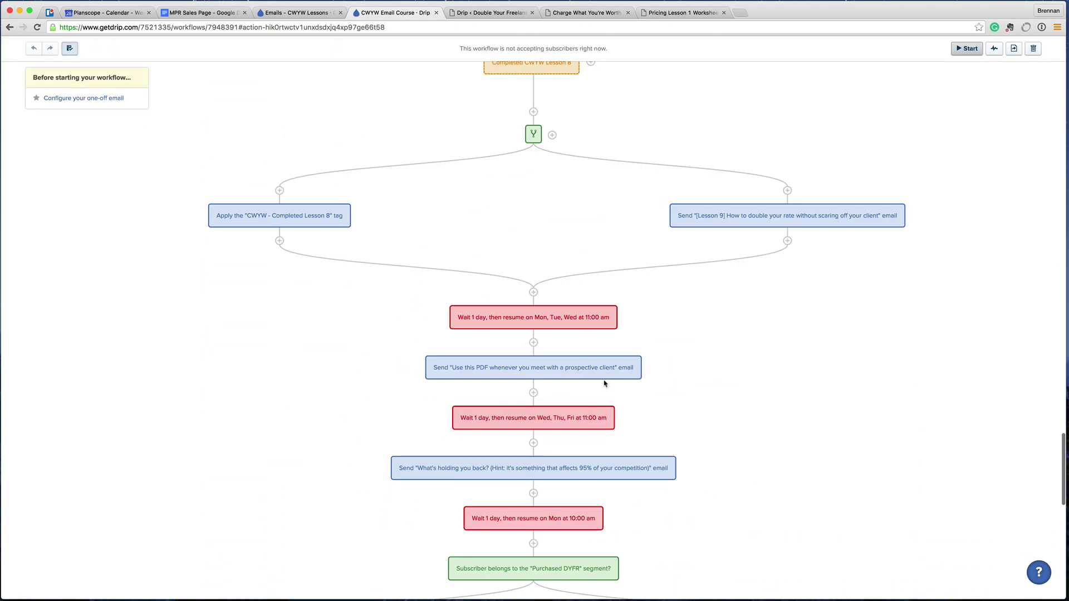
pyautogui.scroll(20, 604, 383)
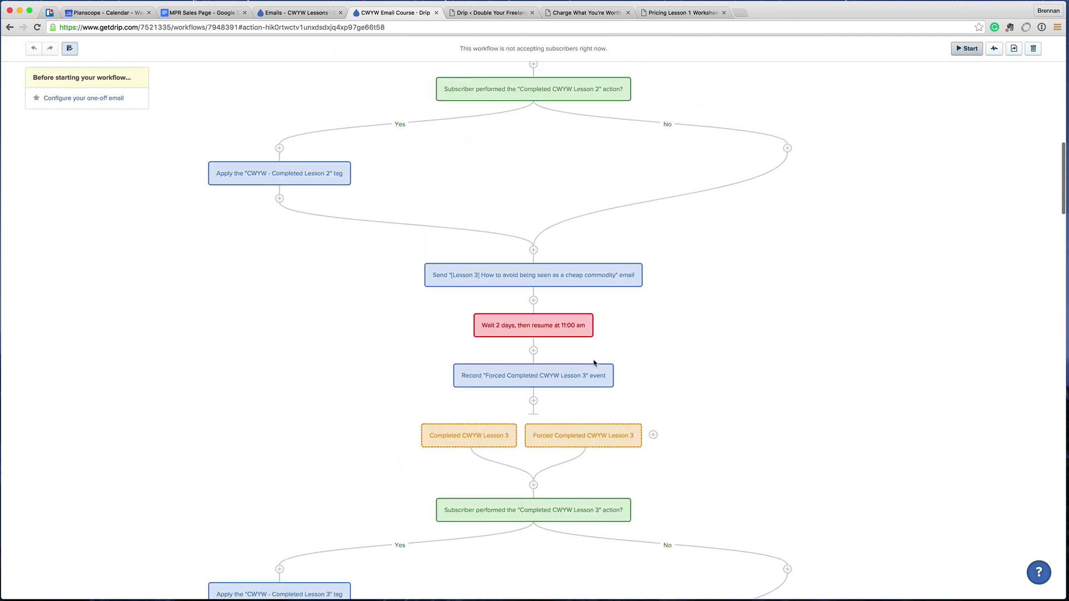
pyautogui.scroll(-15, 548, 256)
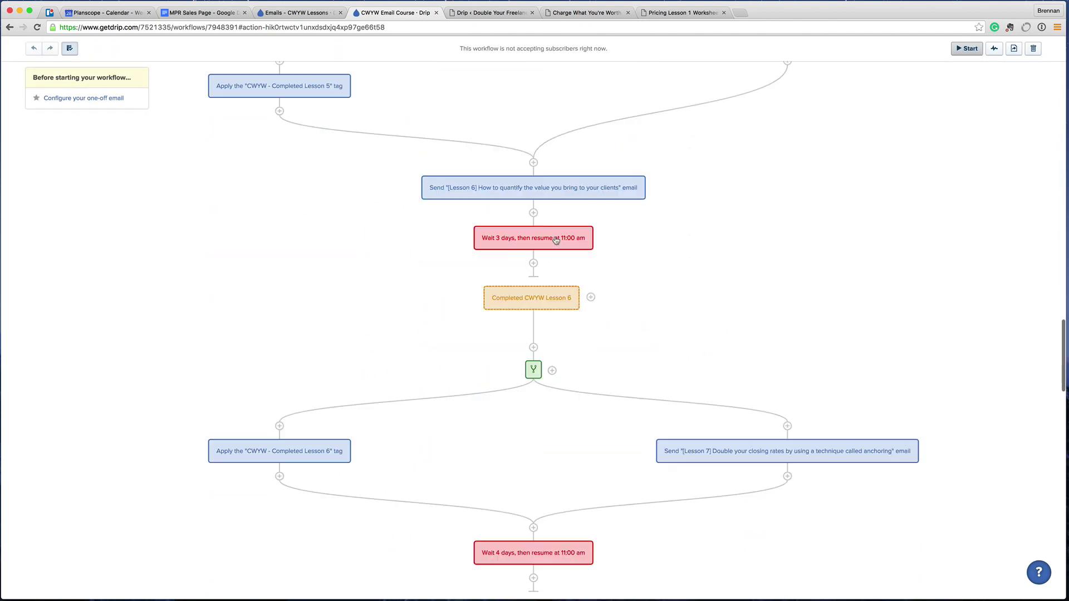
pyautogui.scroll(-10, 554, 240)
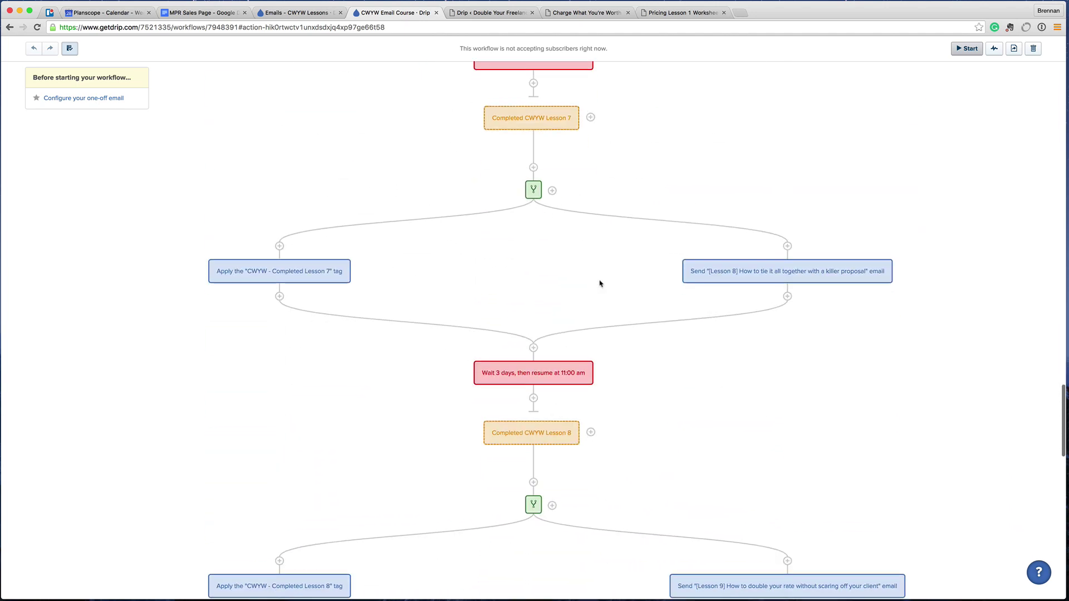
# Review the weekday-based waits after Lesson 9 and the pitch sequence following the "Purchased DYFR" segment check
pyautogui.scroll(-5, 601, 283)
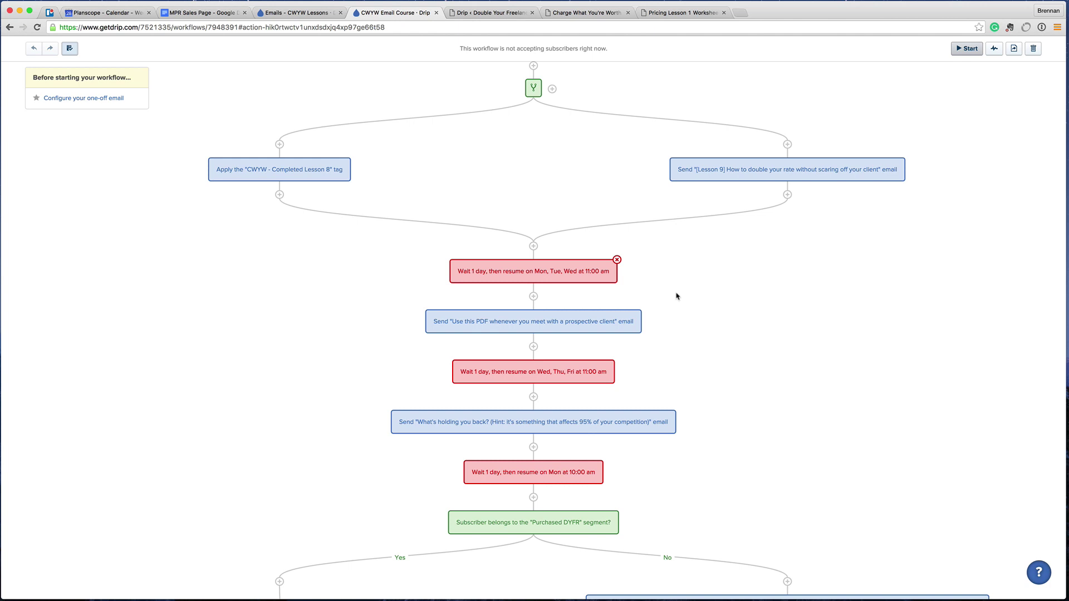
pyautogui.scroll(-5, 677, 296)
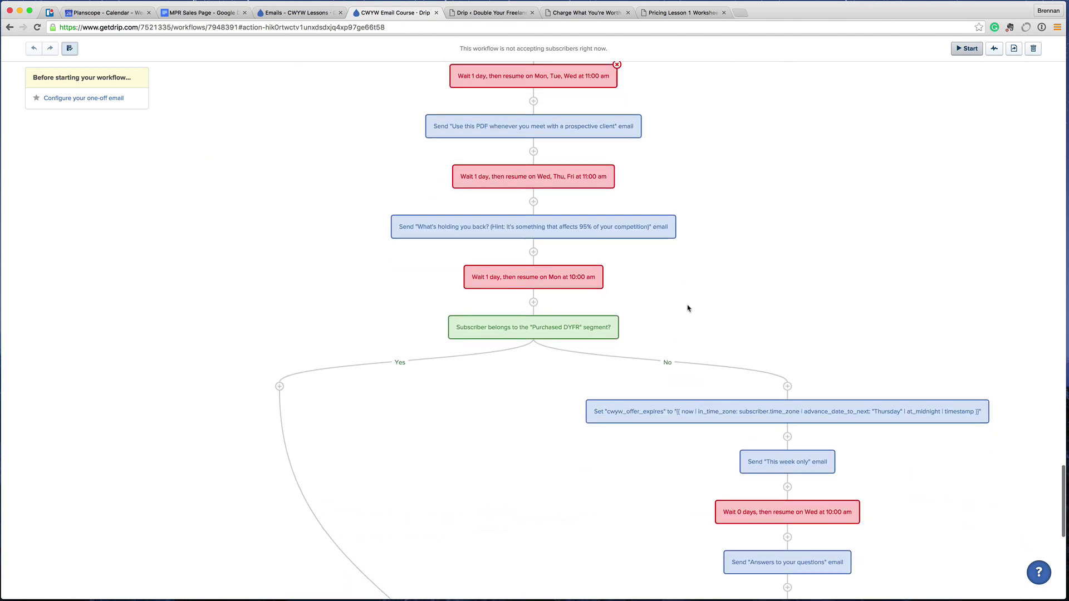
pyautogui.scroll(-6, 690, 309)
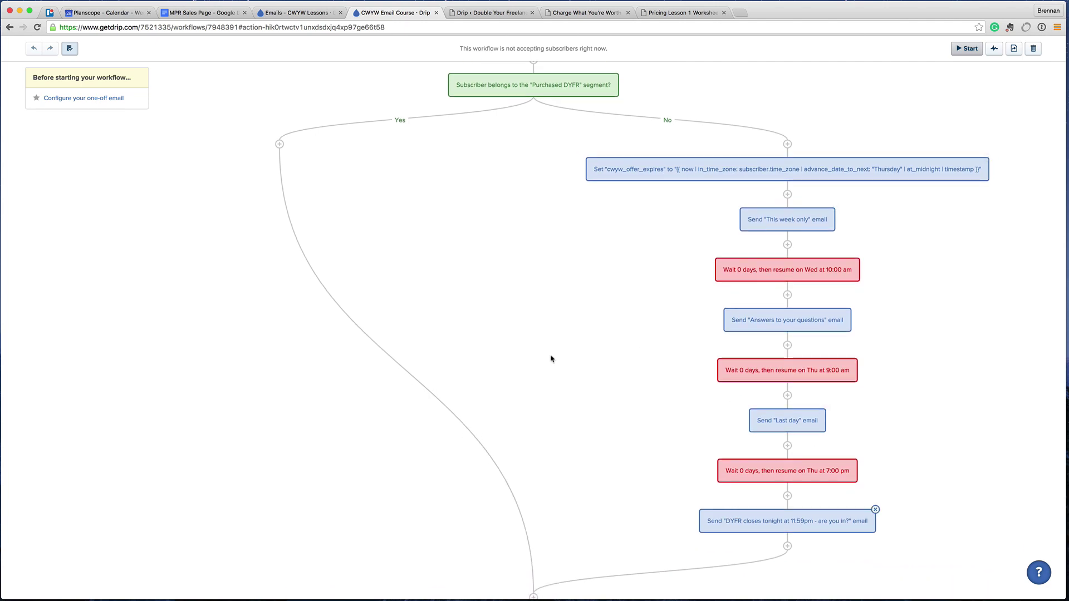
# Compare the early lesson stages with the sales sequence after Lesson 9, ending back at the Lesson 1 and Lesson 2 steps
pyautogui.scroll(15, 552, 362)
pyautogui.scroll(5, 554, 358)
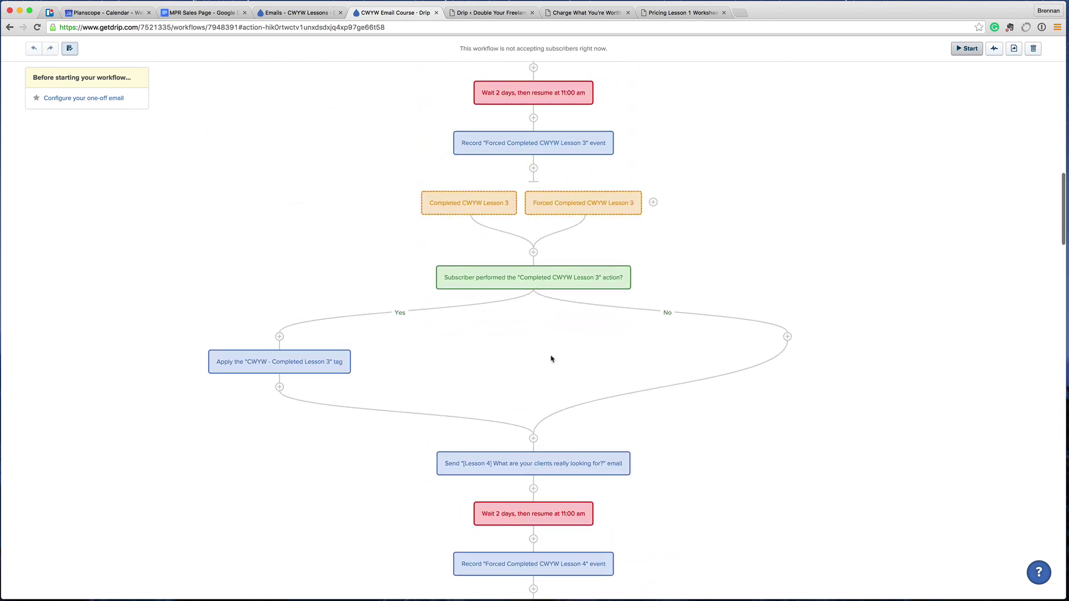
pyautogui.scroll(5, 512, 212)
pyautogui.scroll(1, 512, 211)
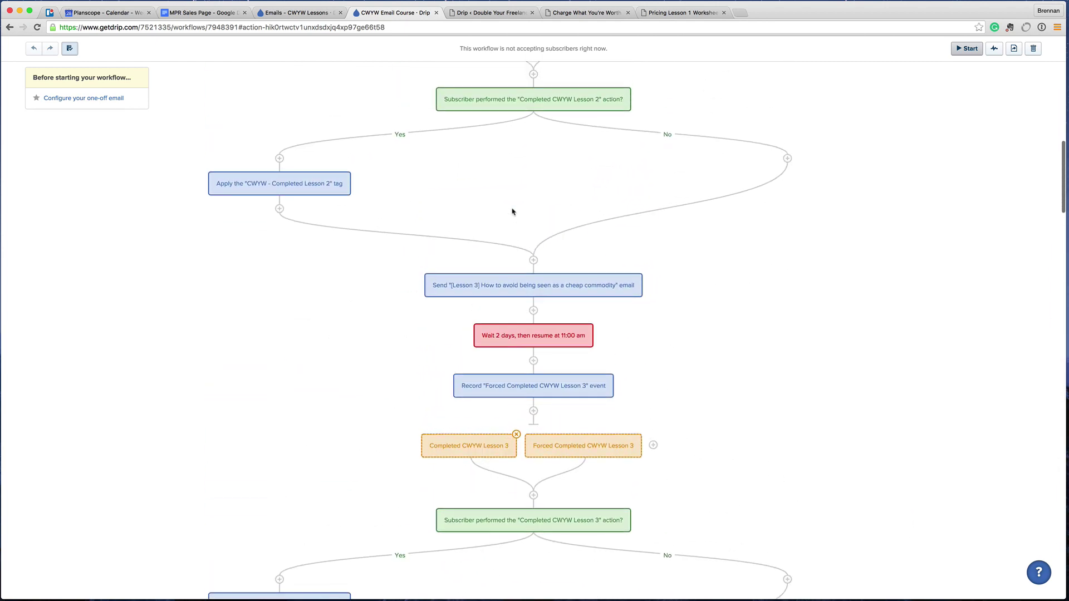
pyautogui.scroll(15, 508, 212)
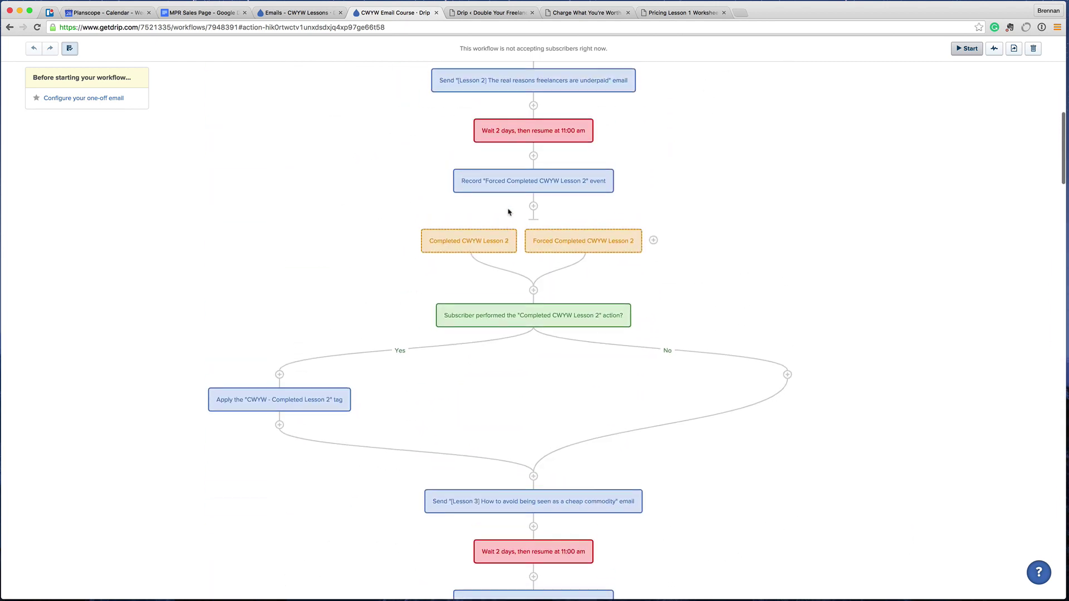
pyautogui.scroll(-20, 508, 212)
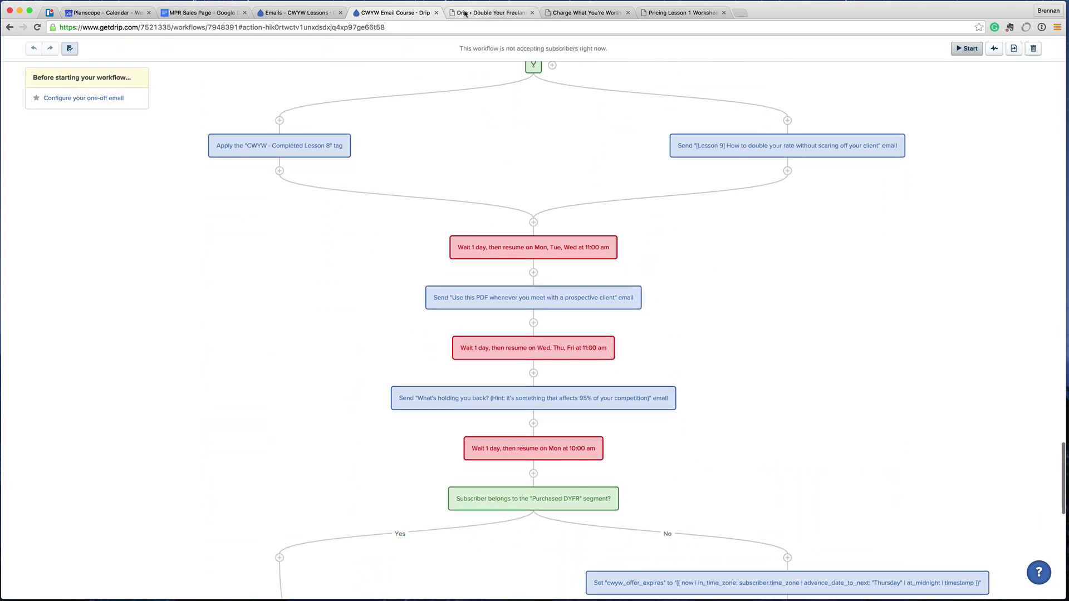
pyautogui.scroll(20, 479, 167)
pyautogui.scroll(-2, 487, 105)
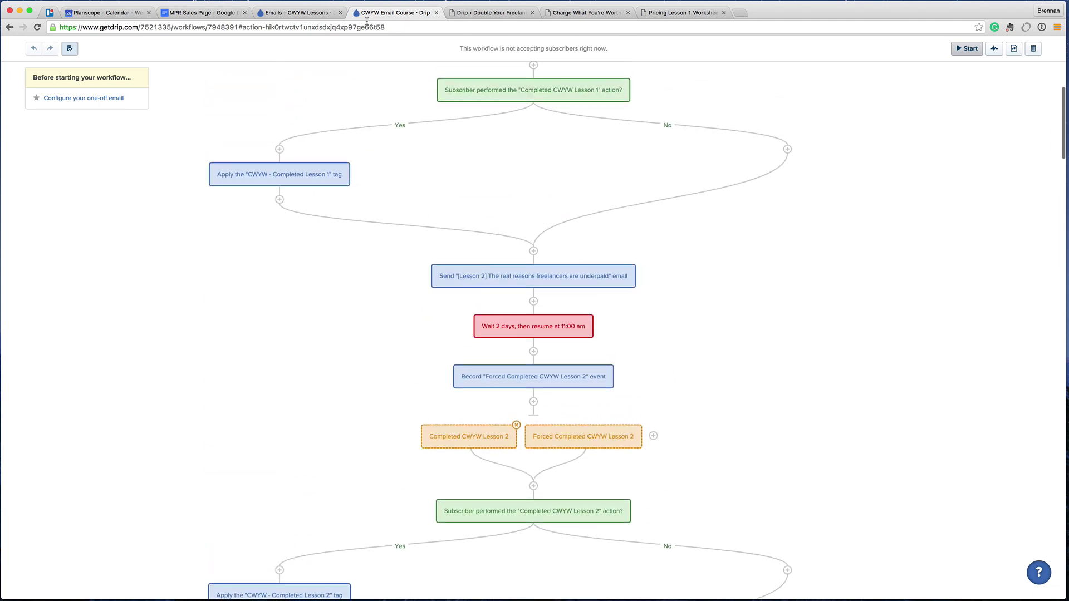
# Examine the start of the workflow, from the "Submitted CWYW Email Course" trigger through the Lesson 1 completion check
pyautogui.scroll(1, 487, 105)
pyautogui.click(301, 12)
pyautogui.click(390, 13)
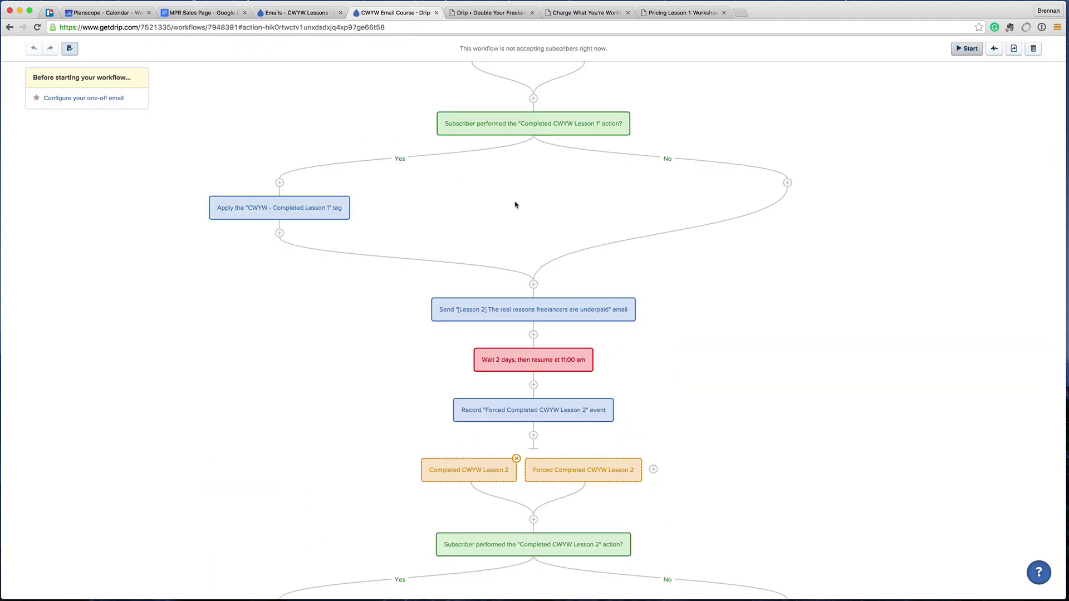
pyautogui.scroll(10, 515, 204)
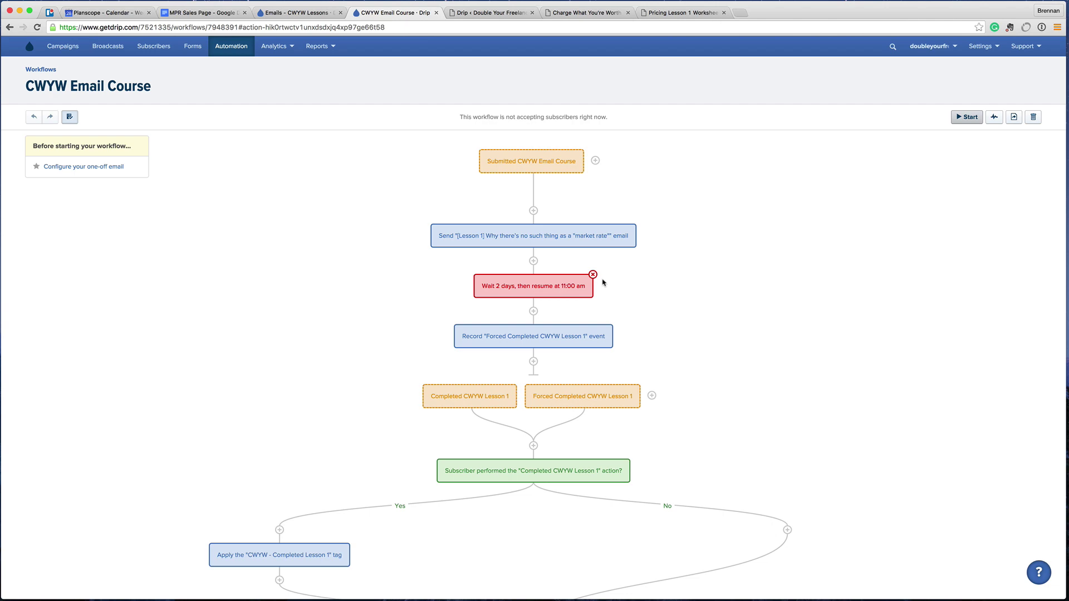
pyautogui.scroll(-3, 297, 224)
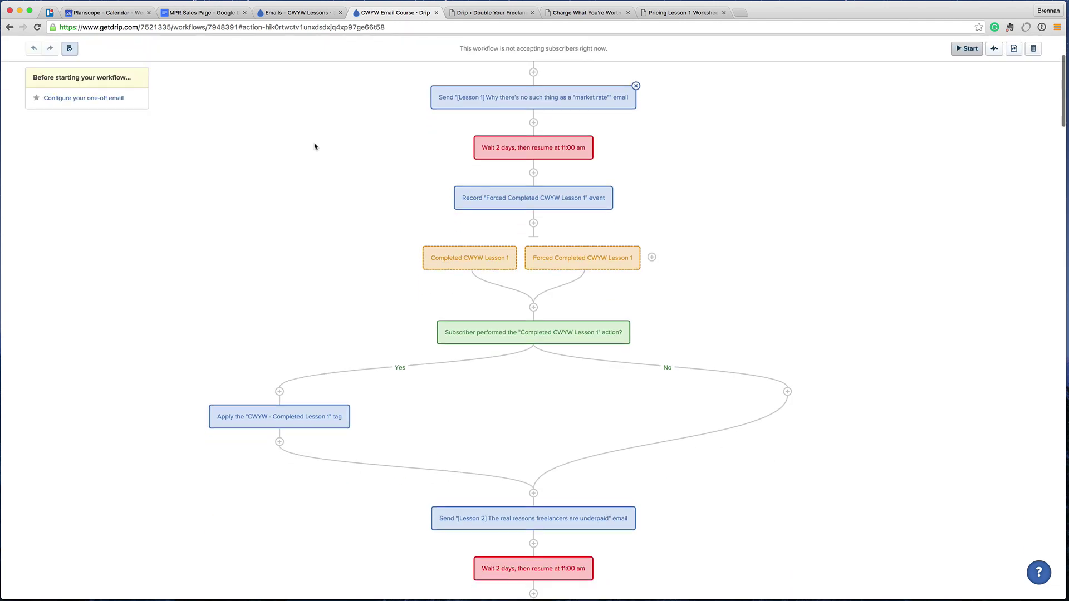
# Review the open rates of the nine emails in the CWYW Lessons campaign and return to the start of the workflow
pyautogui.click(299, 15)
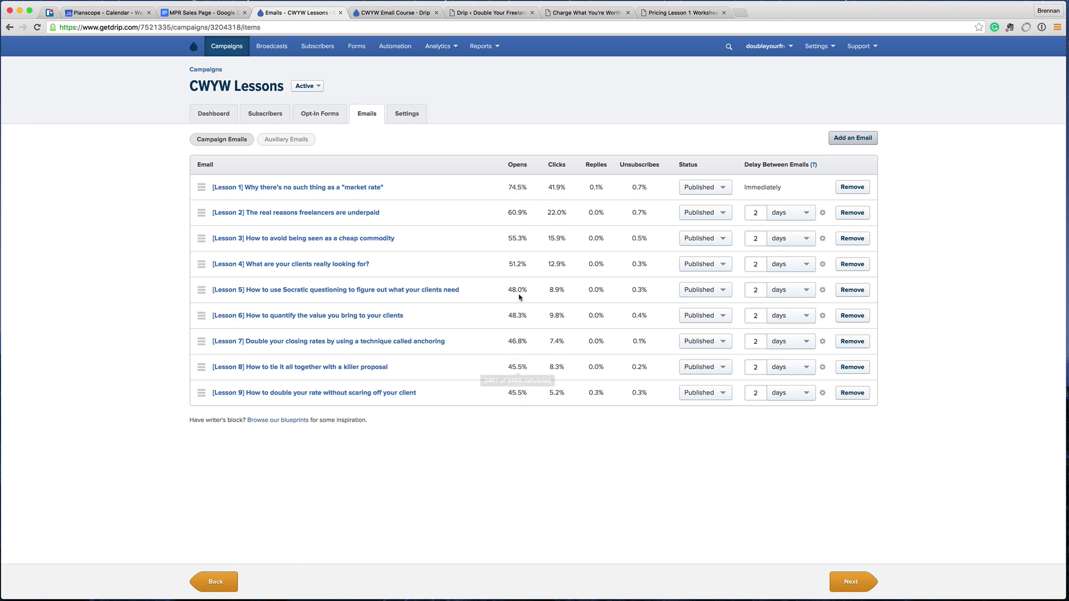
pyautogui.moveTo(510, 190)
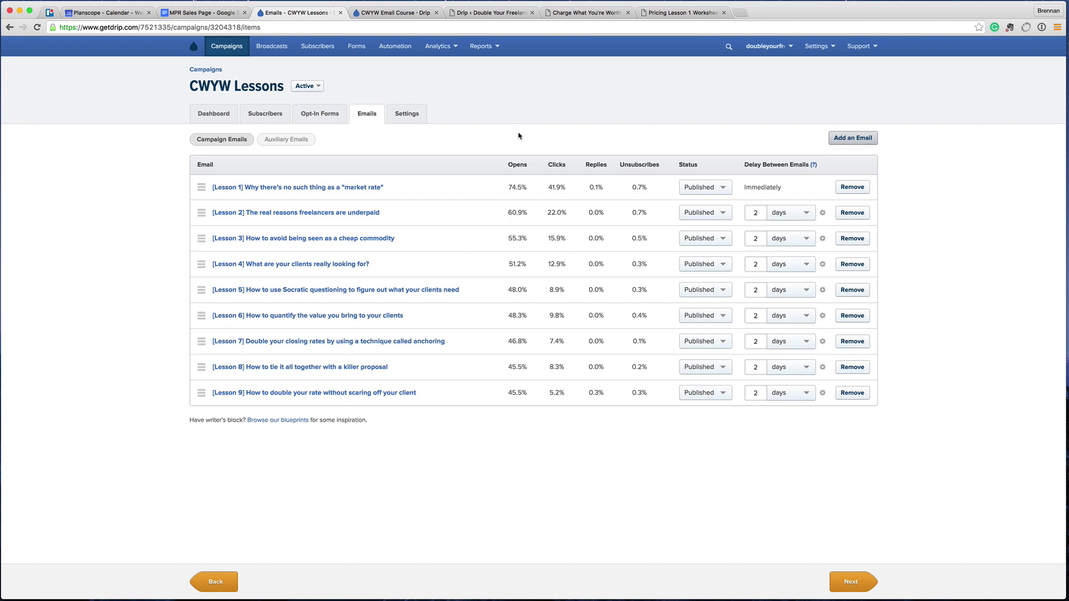
pyautogui.click(399, 13)
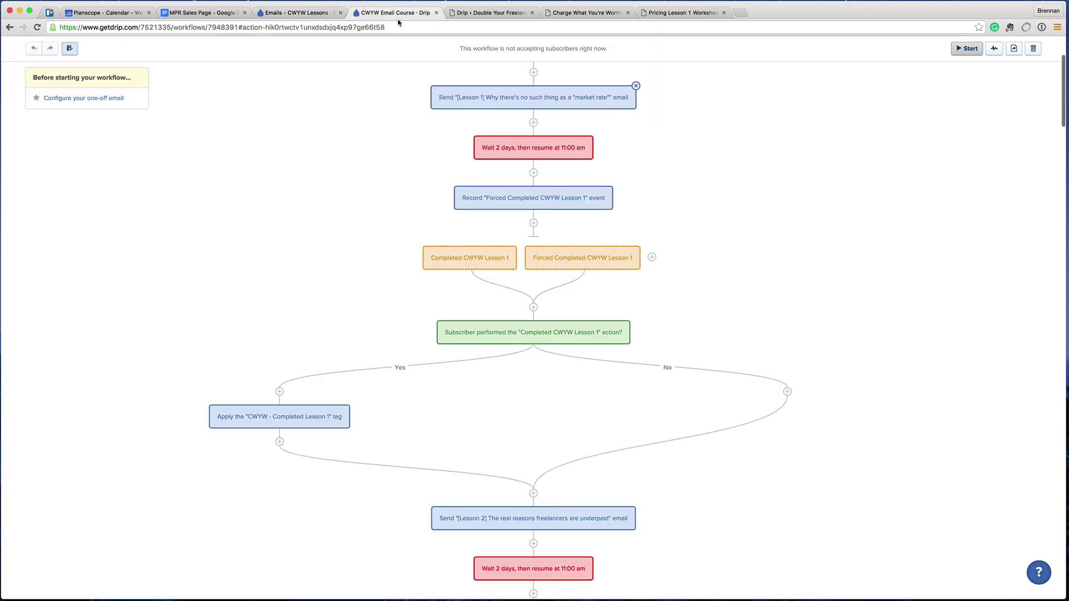
pyautogui.scroll(-1, 397, 273)
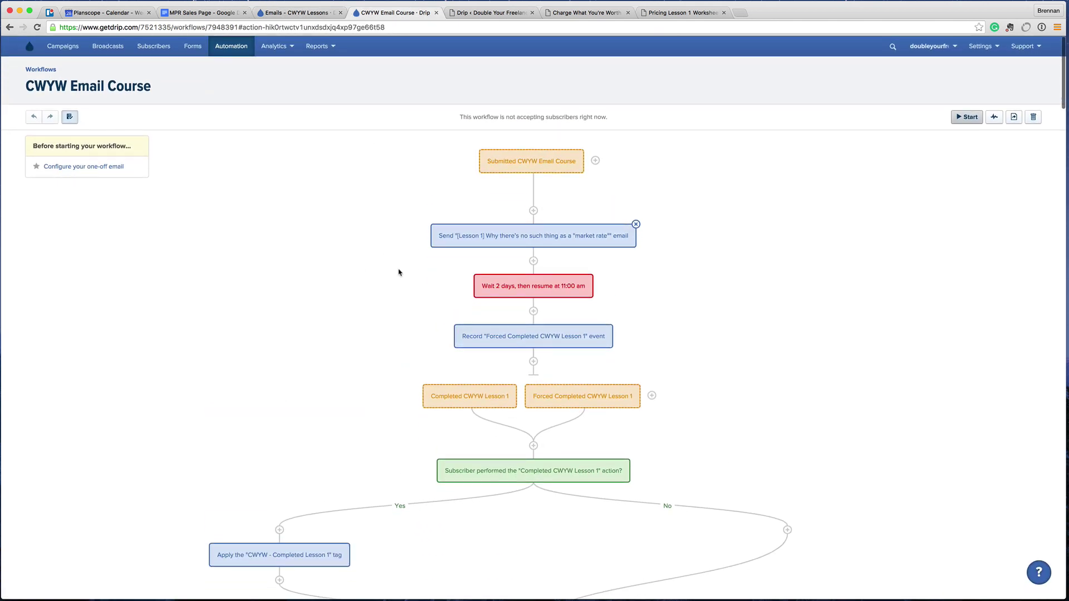